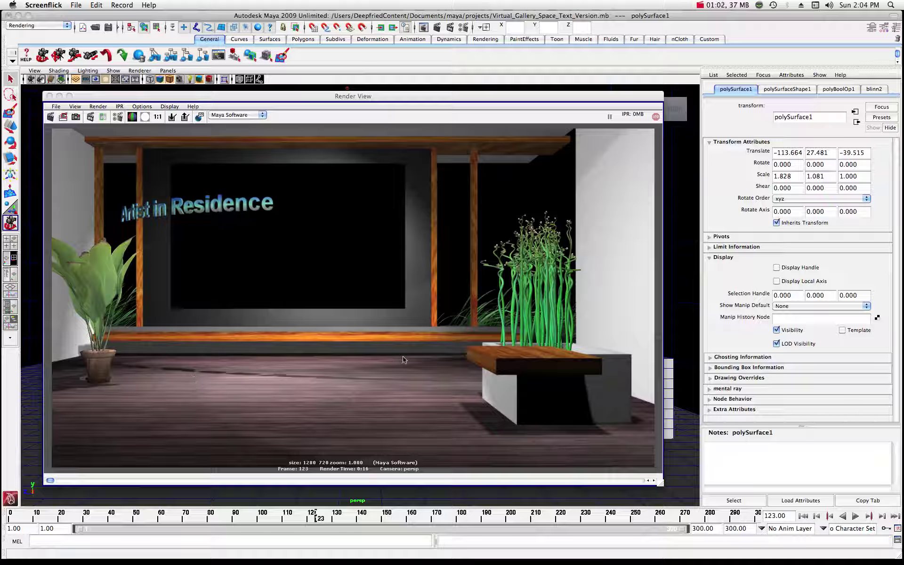
Step: Move the Render View out of the way and play the text animation from frame 1 in the persp viewport
click(543, 273)
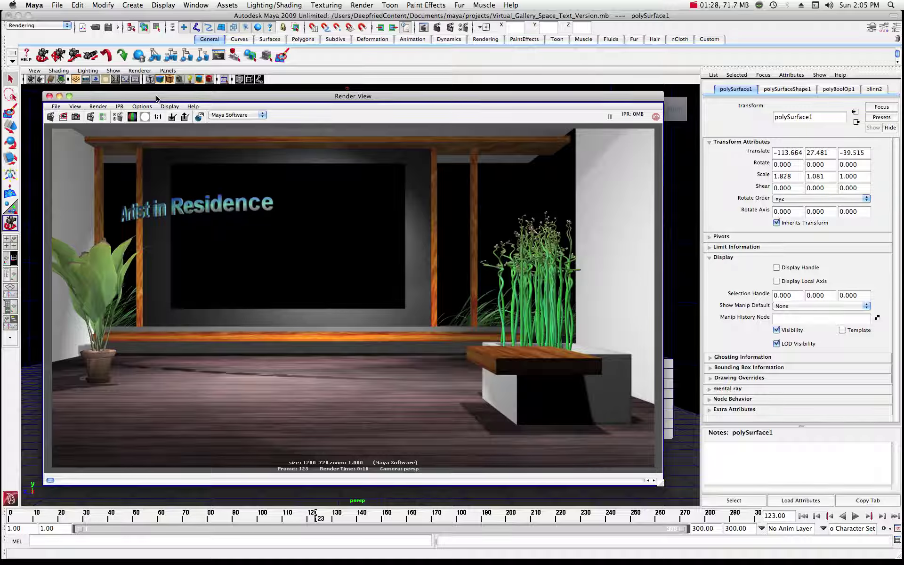
drag(157, 97, 786, 94)
click(728, 171)
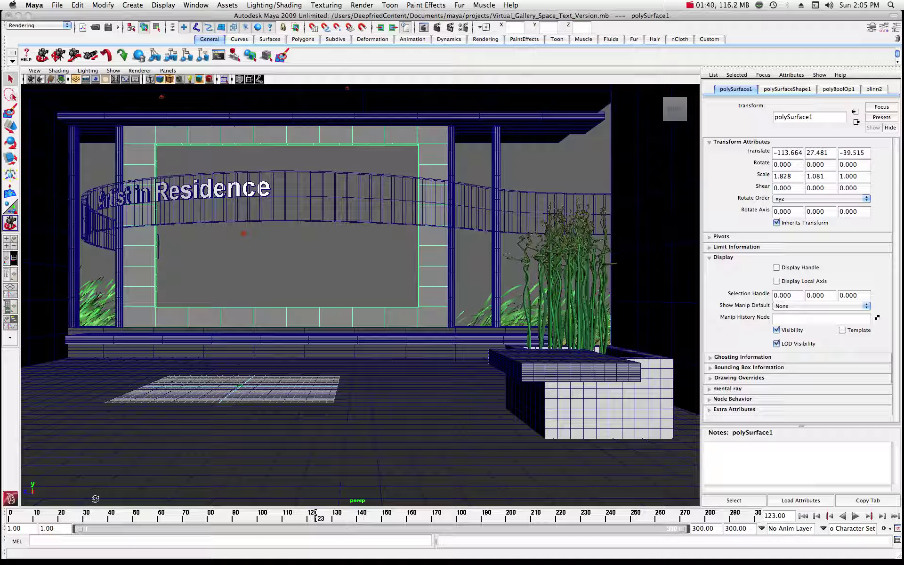
drag(55, 514, 2, 517)
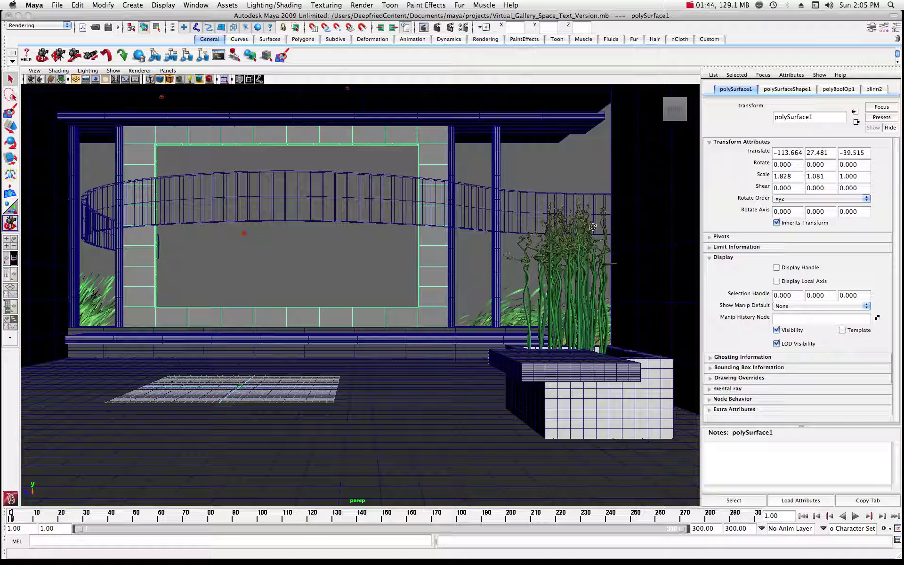
click(855, 516)
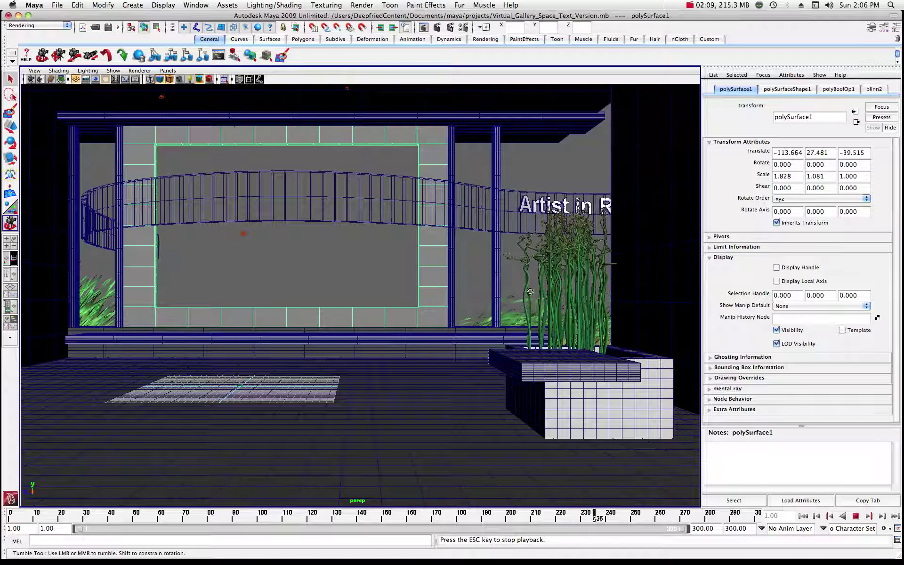
click(856, 516)
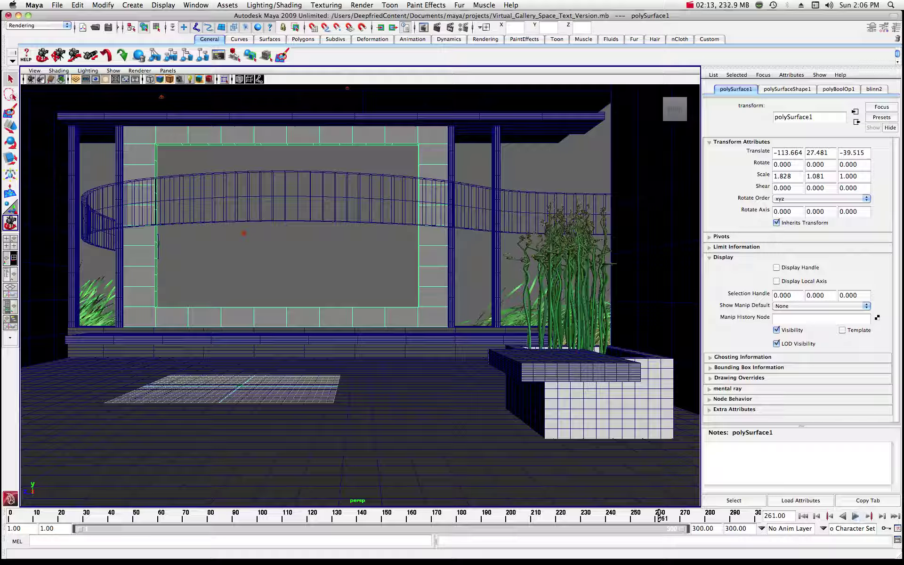
Step: Review the still render, switch to QuickTime Player and play GalleryWithAudioEFXH264.mov at reduced volume
drag(903, 67, 187, 103)
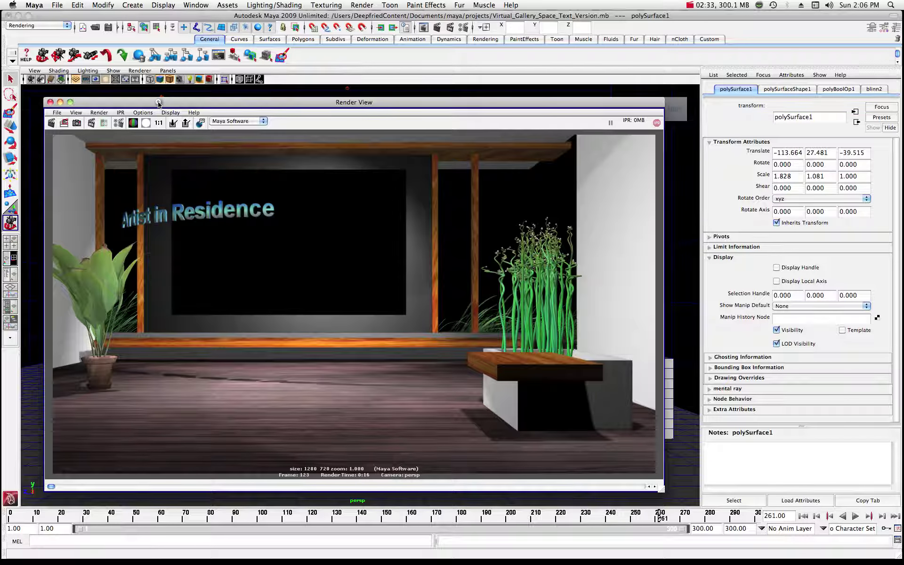
drag(158, 103, 140, 110)
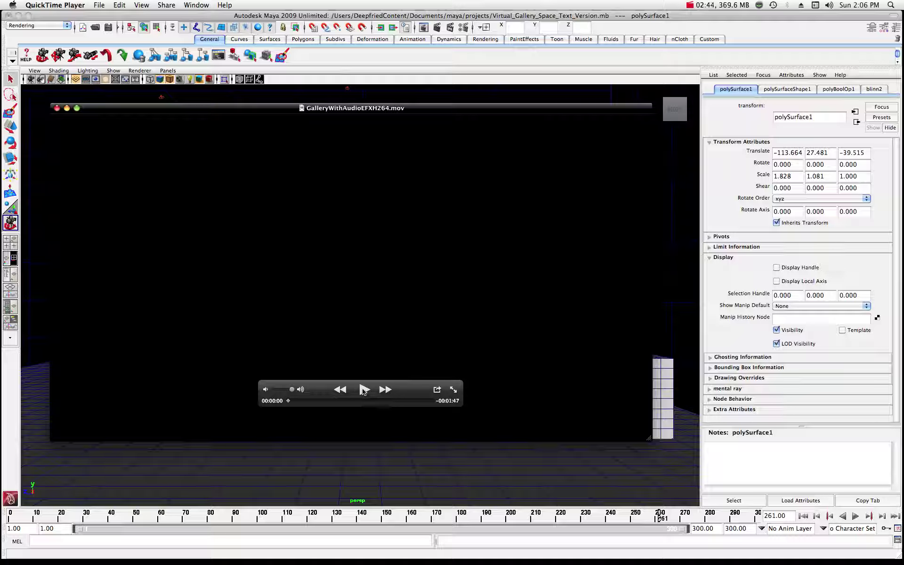
click(364, 389)
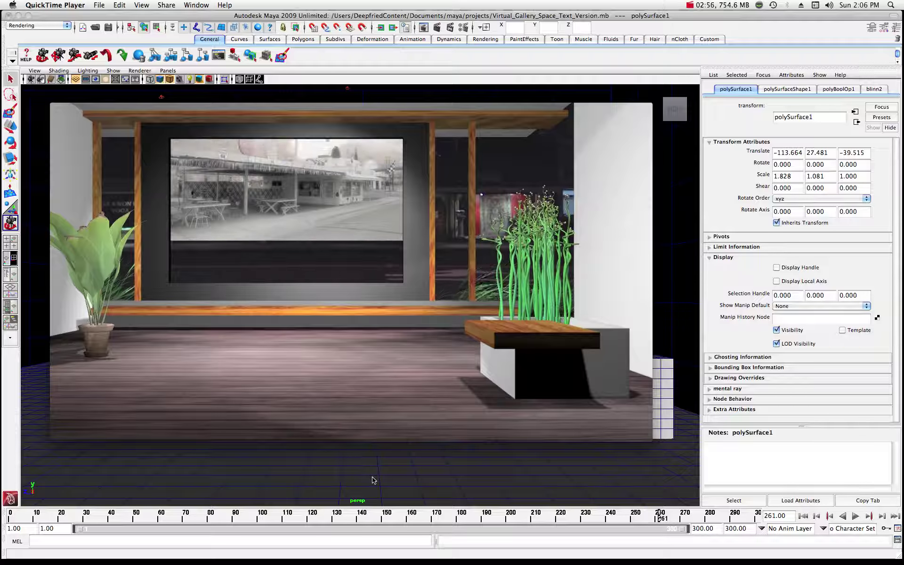
mouse_move(427, 318)
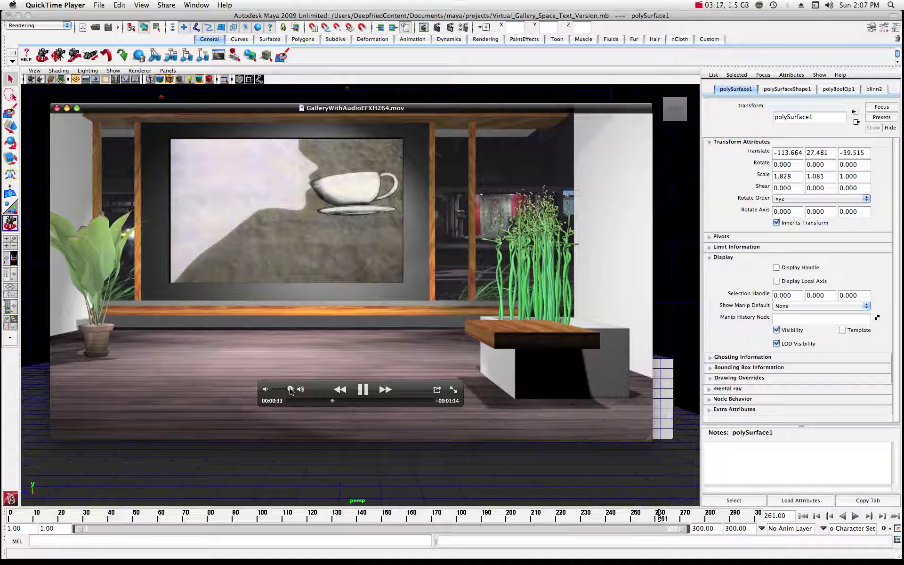
drag(292, 390, 271, 391)
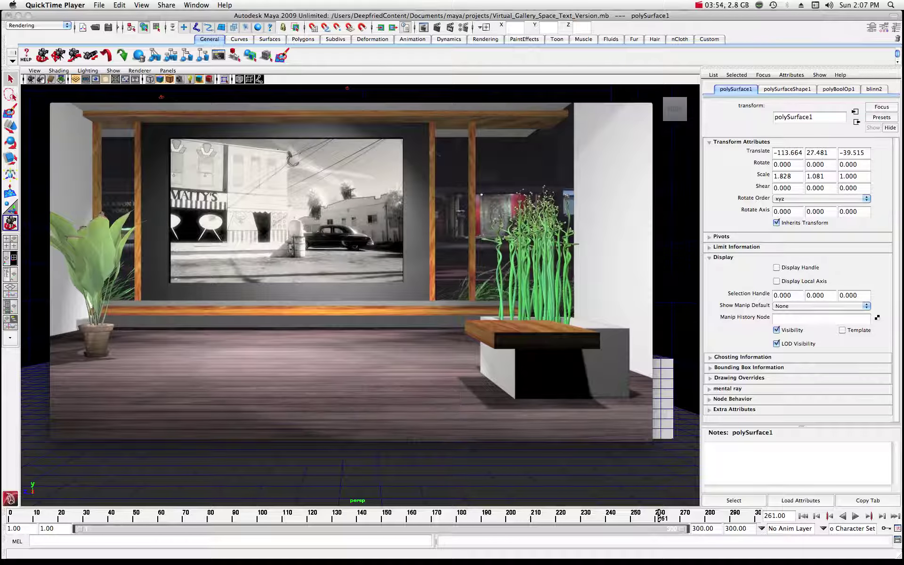
mouse_move(244, 364)
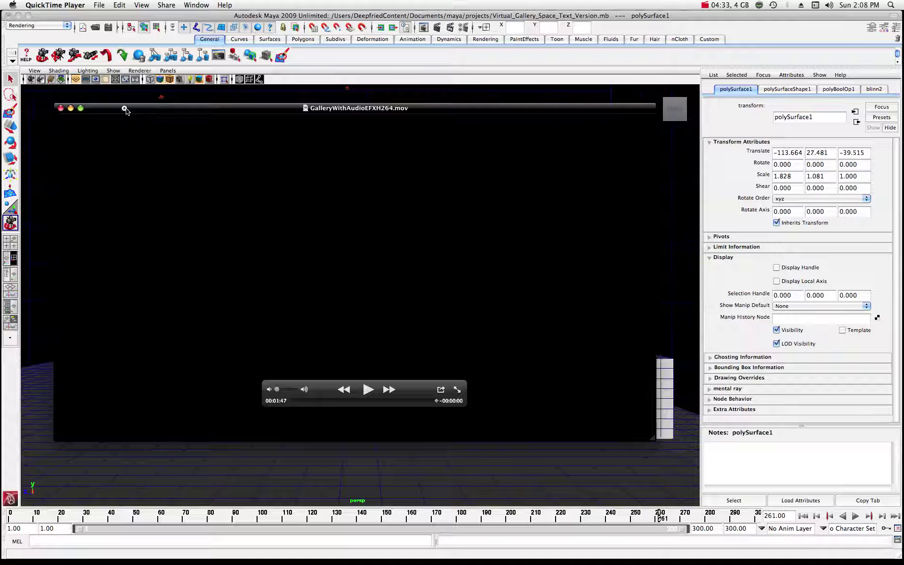
drag(124, 110, 903, 116)
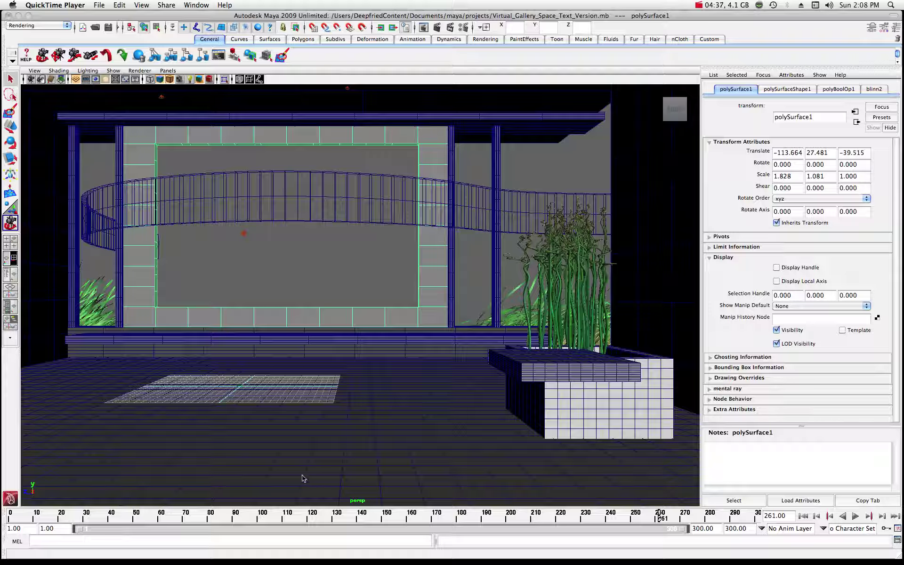
Step: Switch back to Maya, look through camera1 and examine the gallery set from outside and behind
click(319, 62)
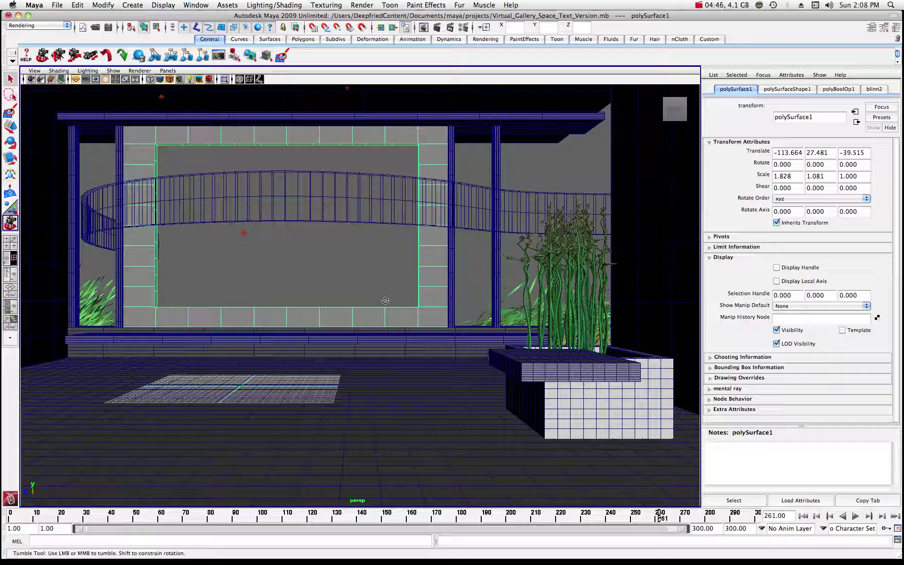
click(168, 71)
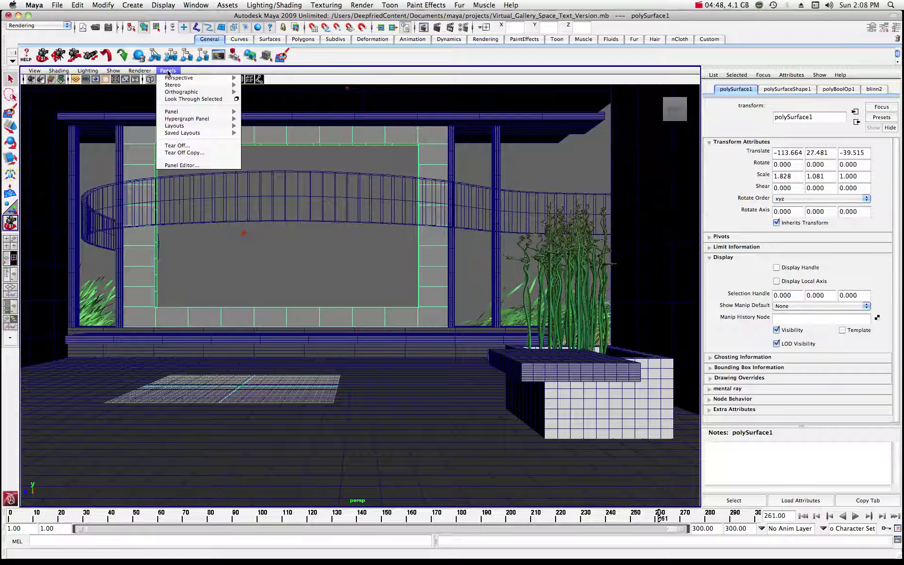
mouse_move(198, 81)
click(260, 78)
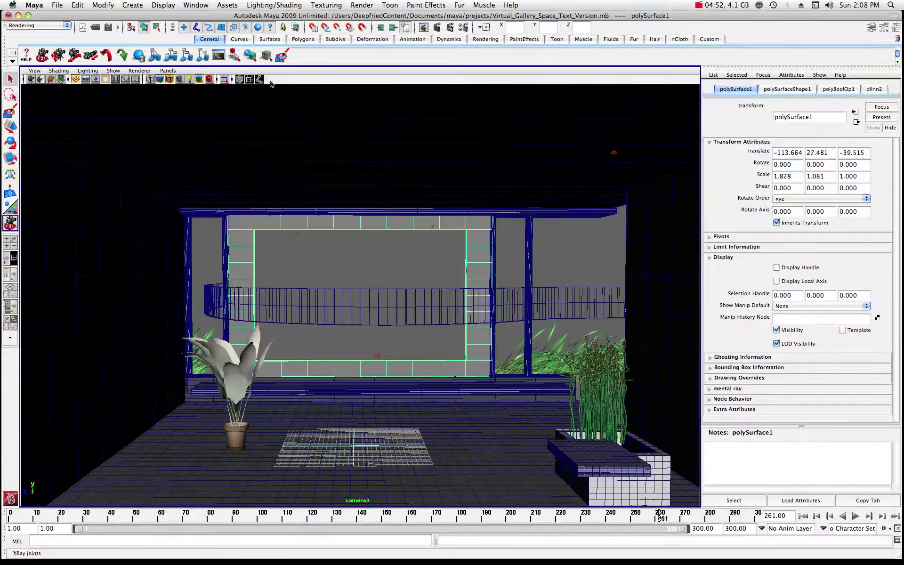
drag(355, 284, 413, 312)
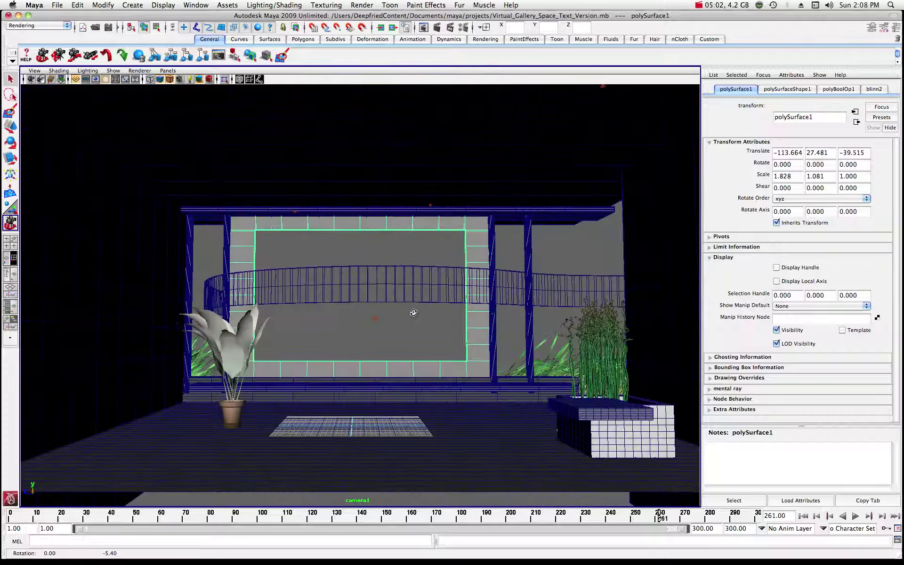
scroll(414, 312, down, 10)
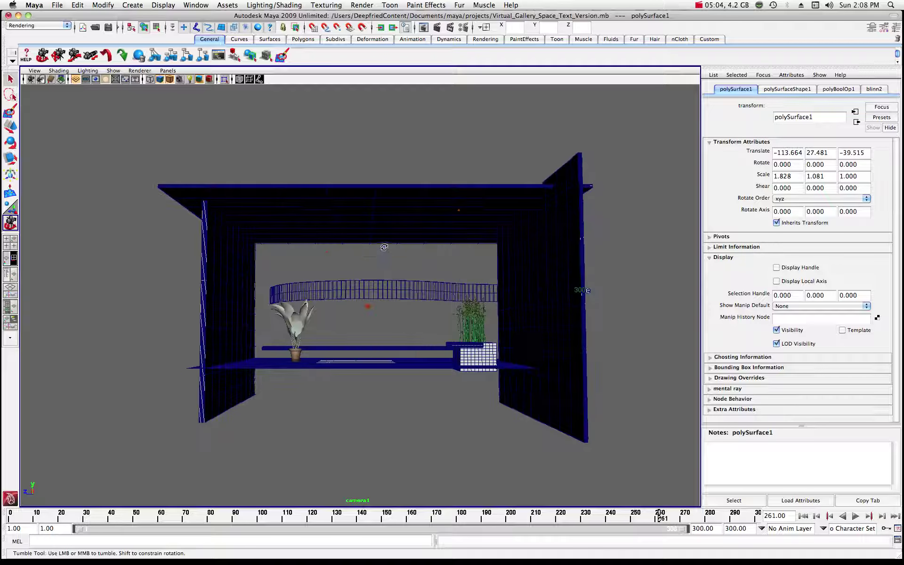
mouse_move(386, 247)
mouse_down()
mouse_move(412, 260)
mouse_move(455, 251)
mouse_move(376, 250)
mouse_up()
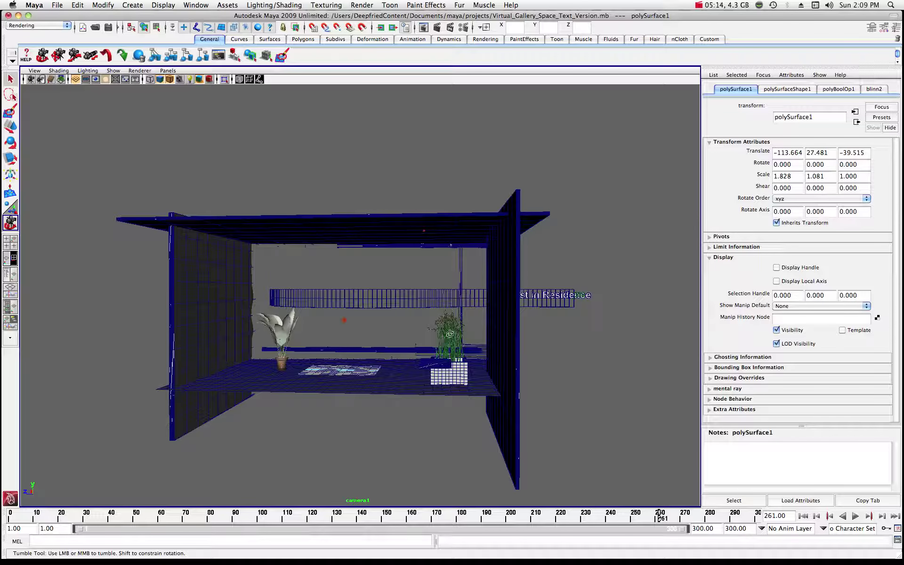
alt+drag(395, 316, 256, 317)
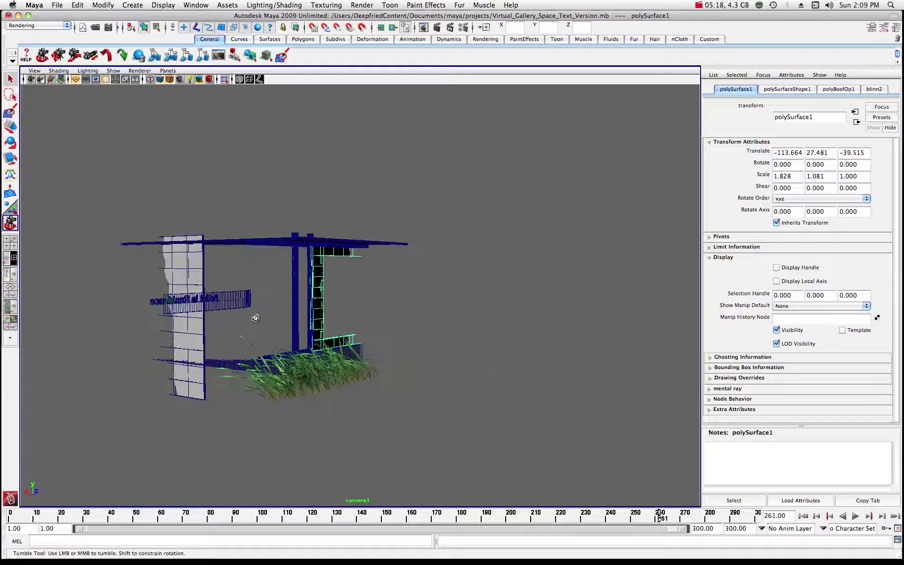
key(f)
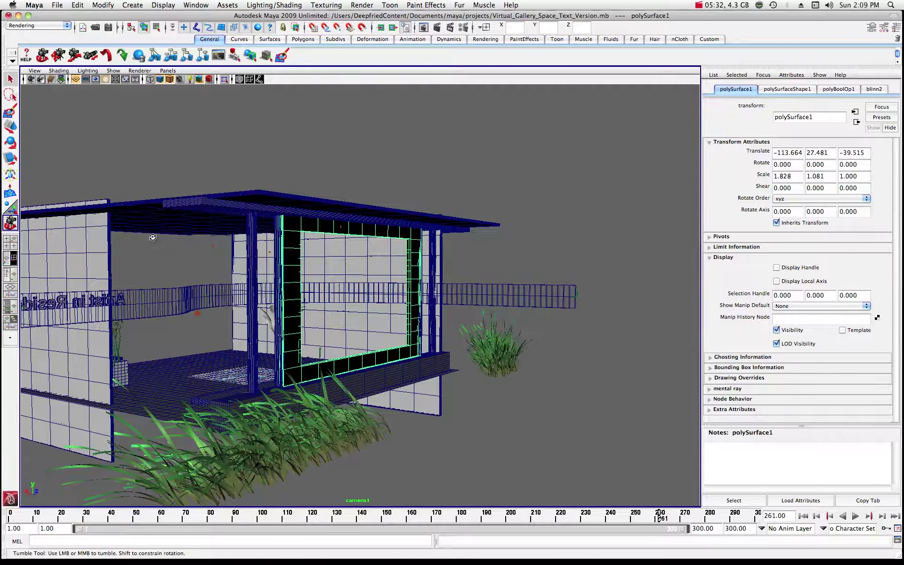
Step: Examine the gallery's interior, open front and side walls through camera1
drag(152, 238, 295, 236)
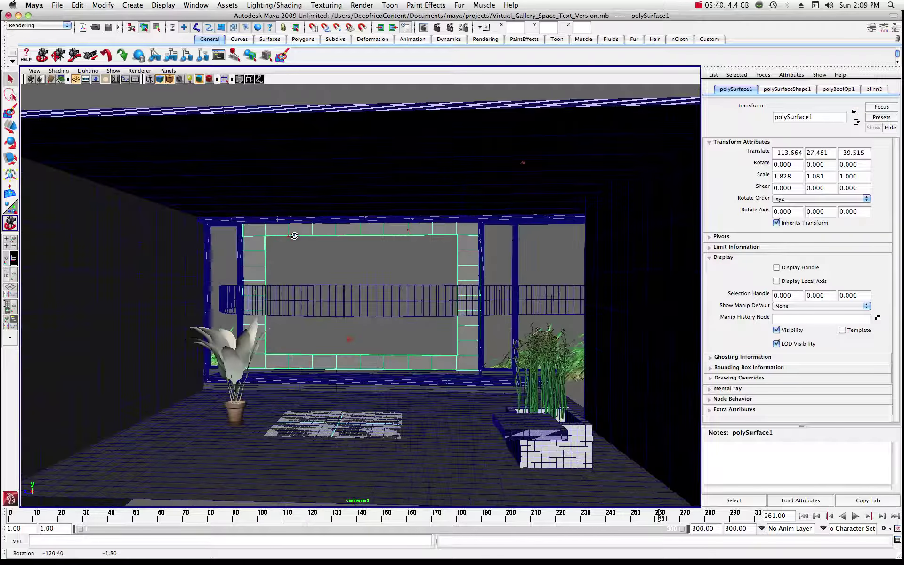
drag(191, 234, 204, 232)
scroll(204, 232, down, 10)
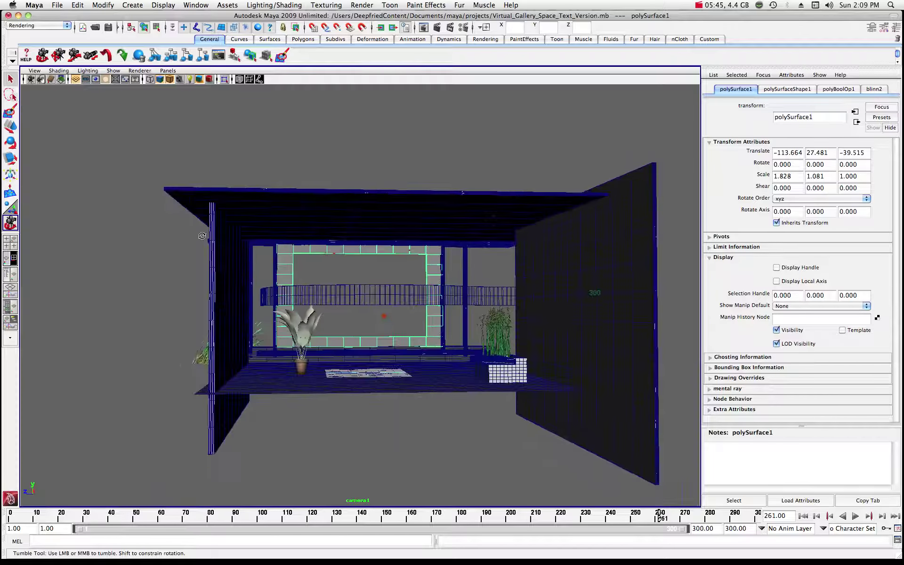
drag(202, 236, 276, 241)
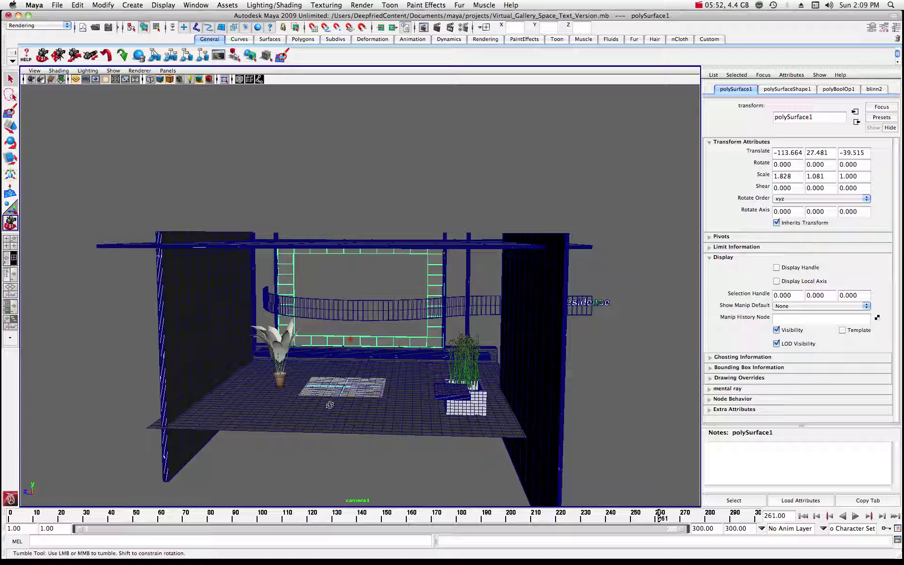
scroll(327, 411, up, 10)
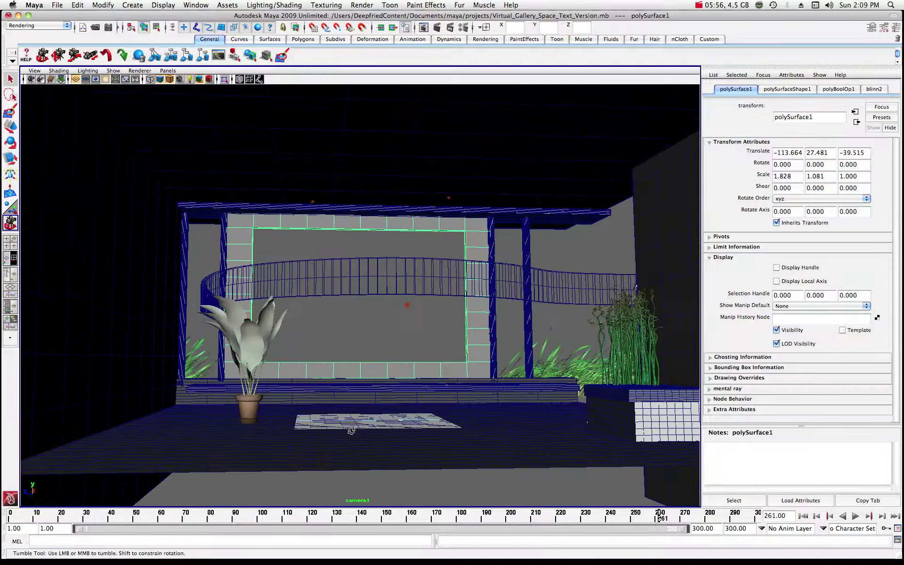
scroll(351, 431, up, 4)
drag(364, 427, 356, 428)
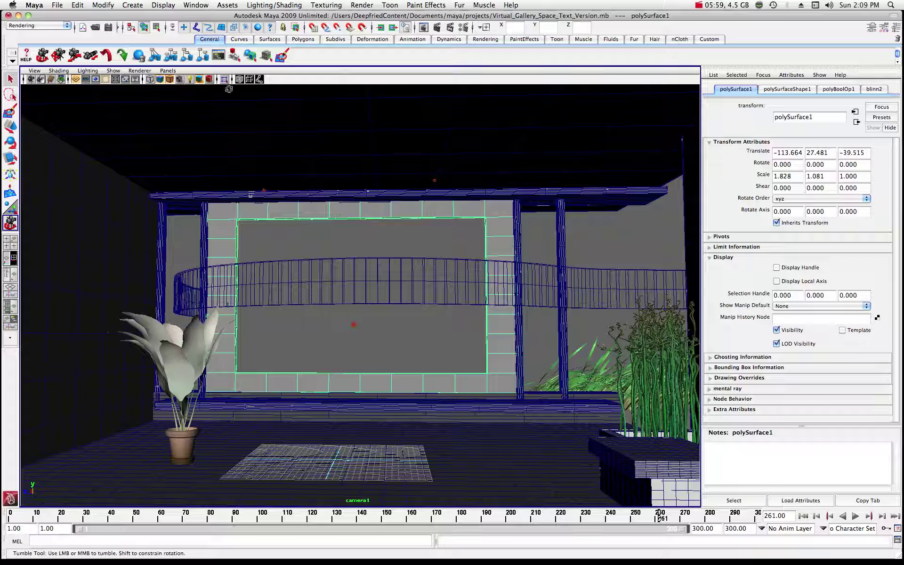
Step: Return the viewport to the persp camera and reset the animation to frame 1
click(166, 71)
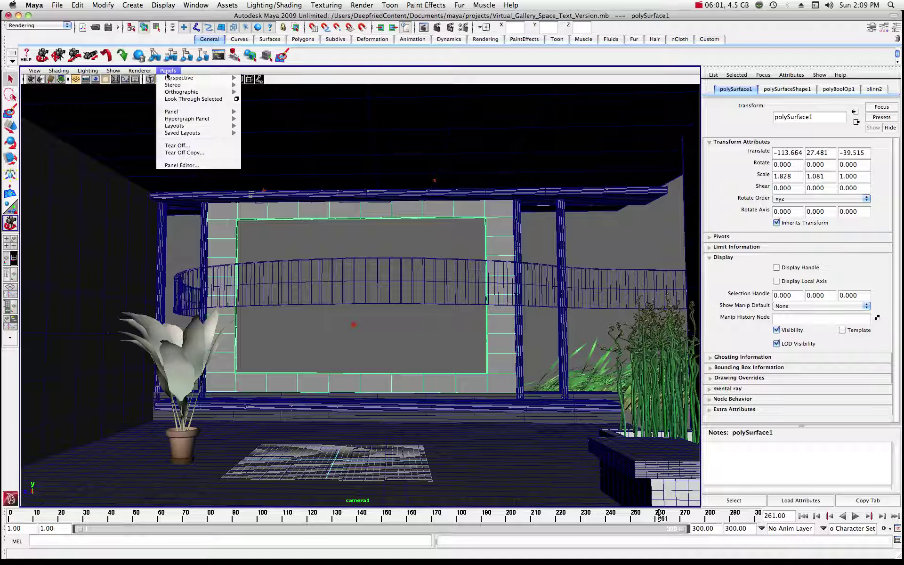
mouse_move(202, 79)
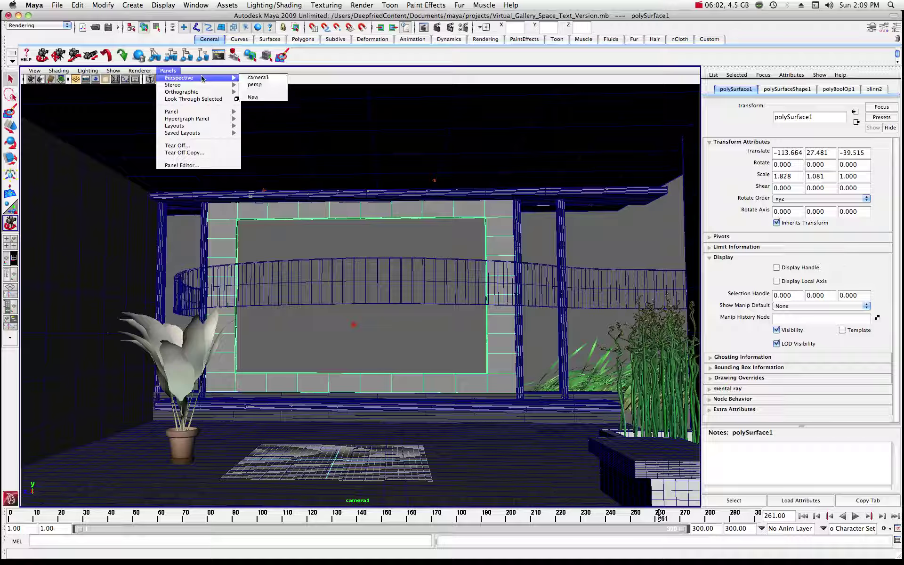
click(254, 85)
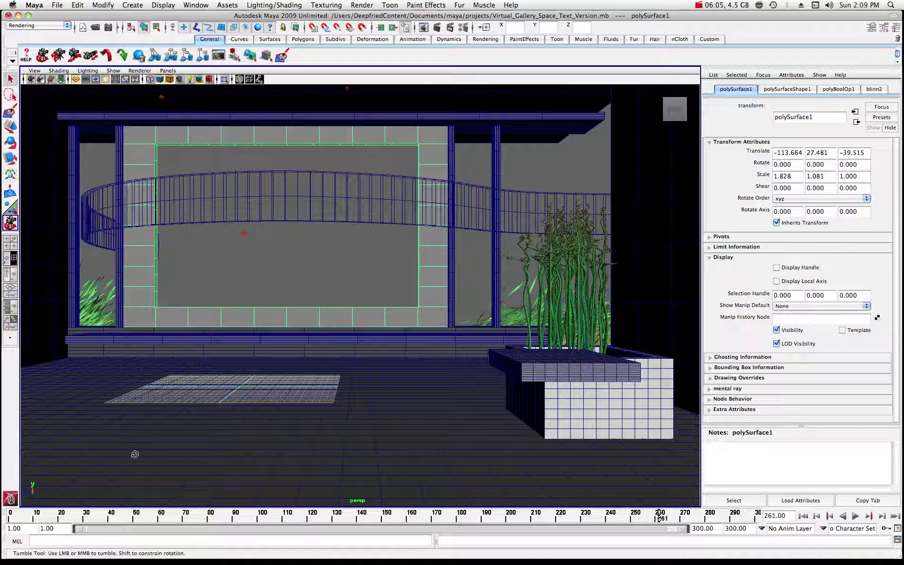
key(alt+v)
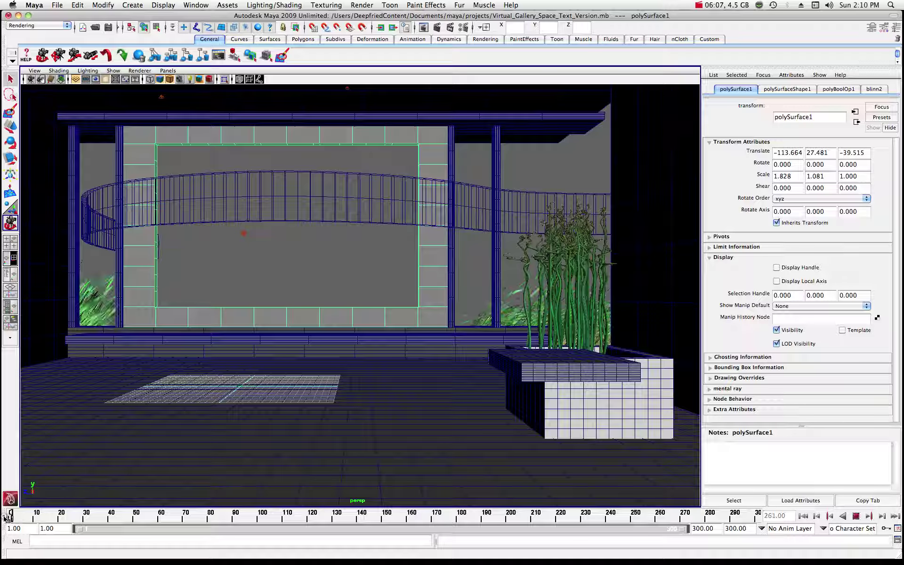
key(alt+v)
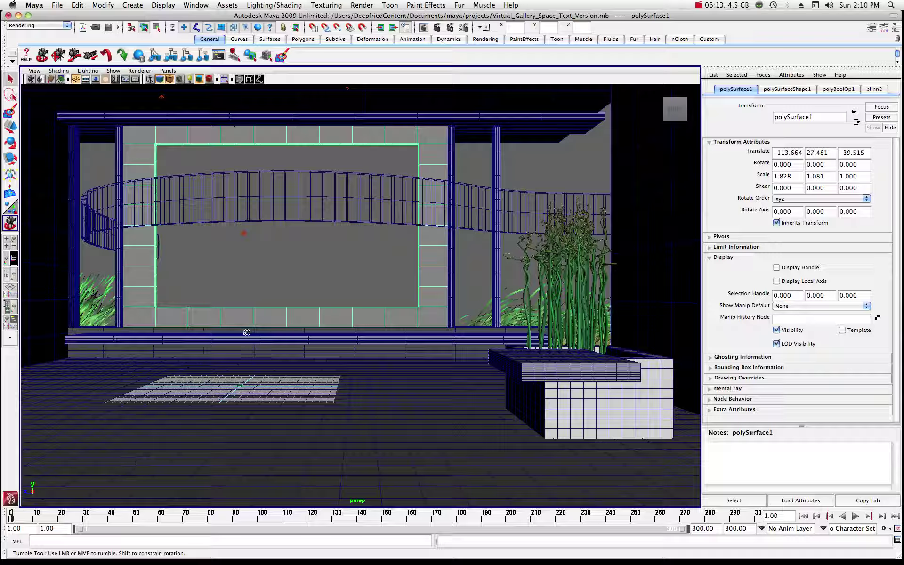
Step: Look through camera1 again and examine the screen wall, grass and room layout from several angles
click(169, 72)
mouse_move(168, 81)
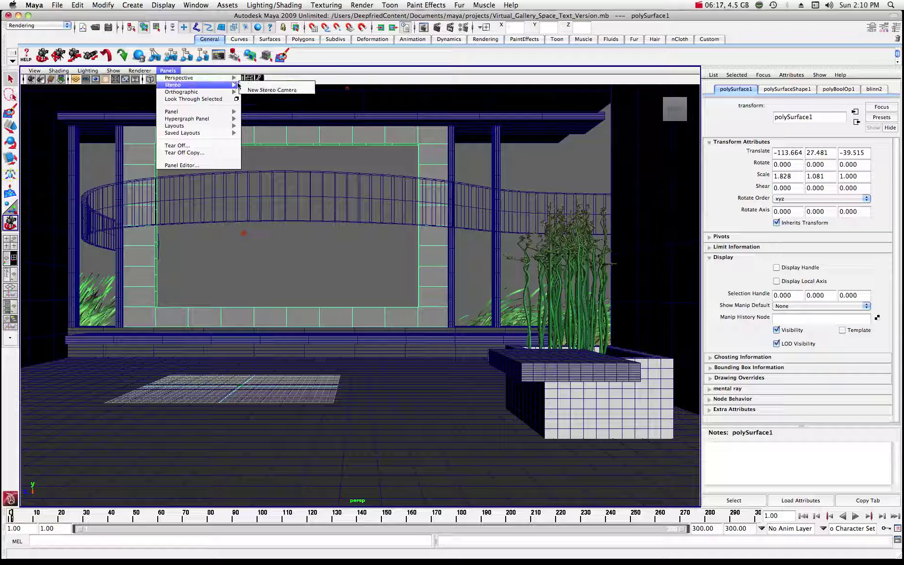
click(251, 78)
drag(442, 279, 282, 431)
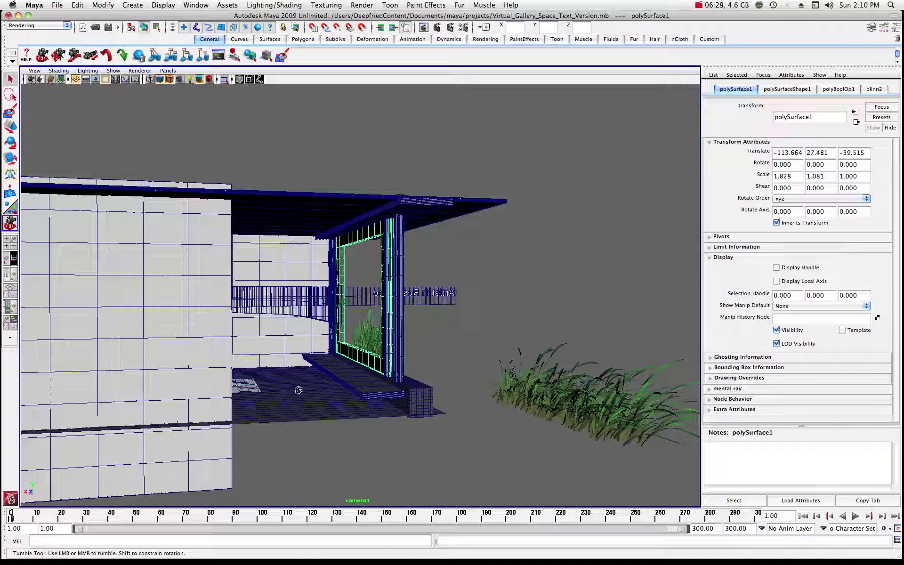
drag(315, 383, 400, 382)
scroll(400, 382, up, 1)
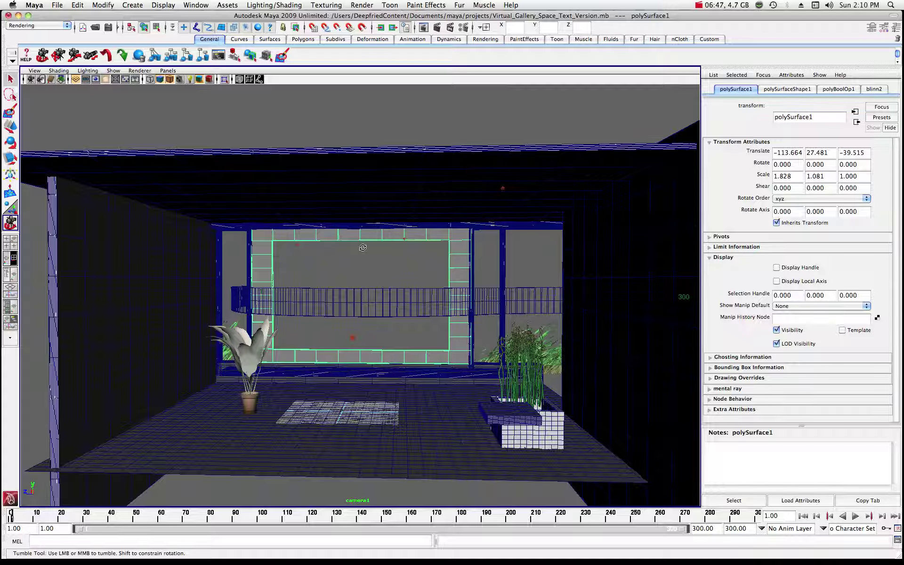
mouse_move(363, 247)
mouse_down()
mouse_move(282, 259)
mouse_move(263, 251)
mouse_move(364, 246)
mouse_up()
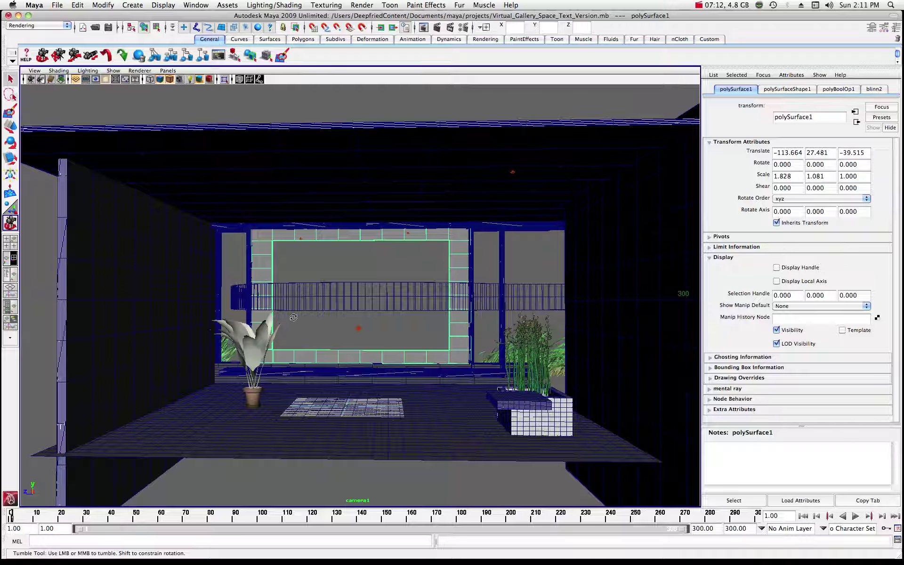
Step: Return the viewport to the persp camera, play the text animation and stop it at frame 169
click(168, 71)
mouse_move(170, 80)
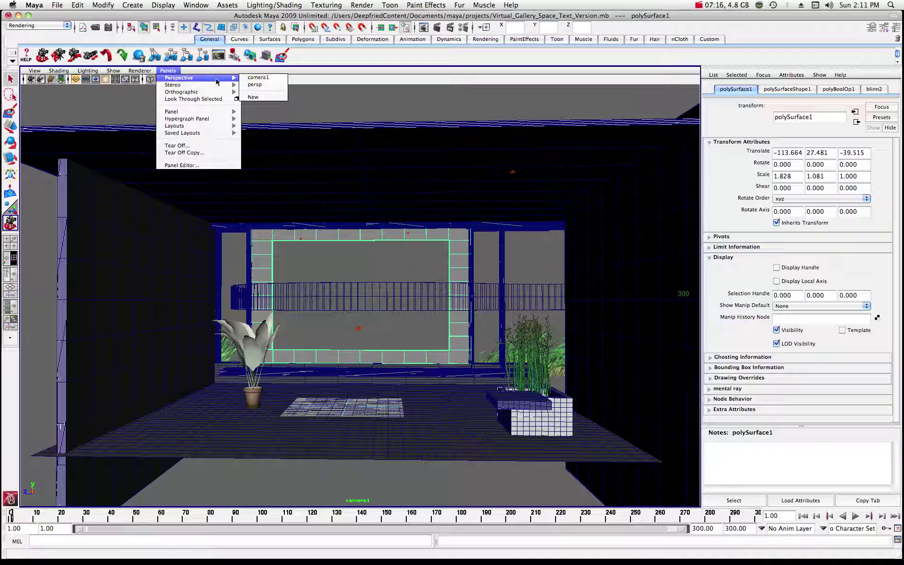
click(254, 85)
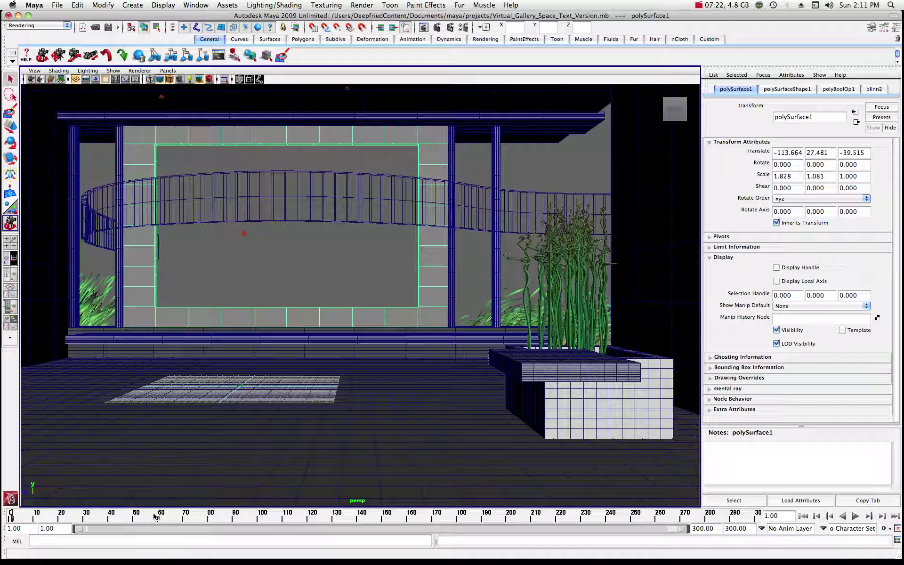
key(alt+v)
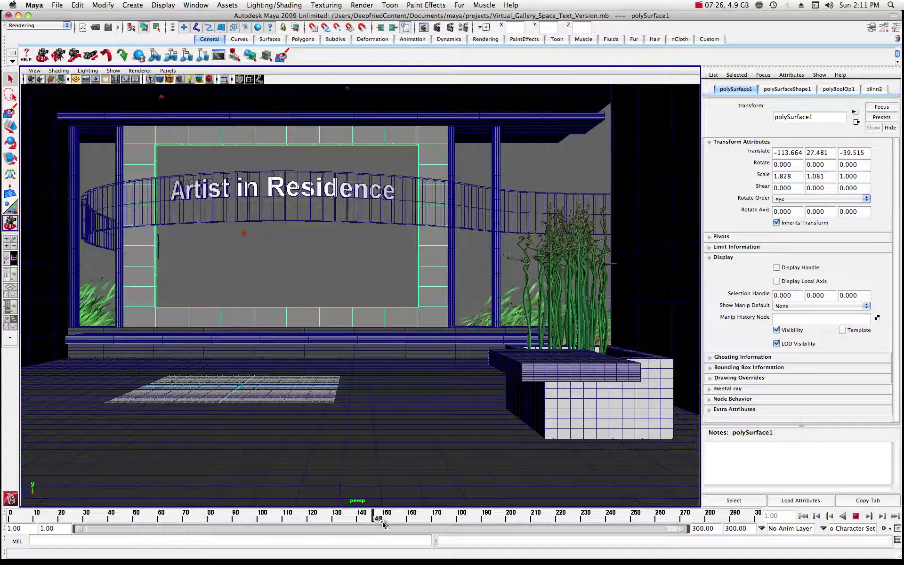
key(alt+v)
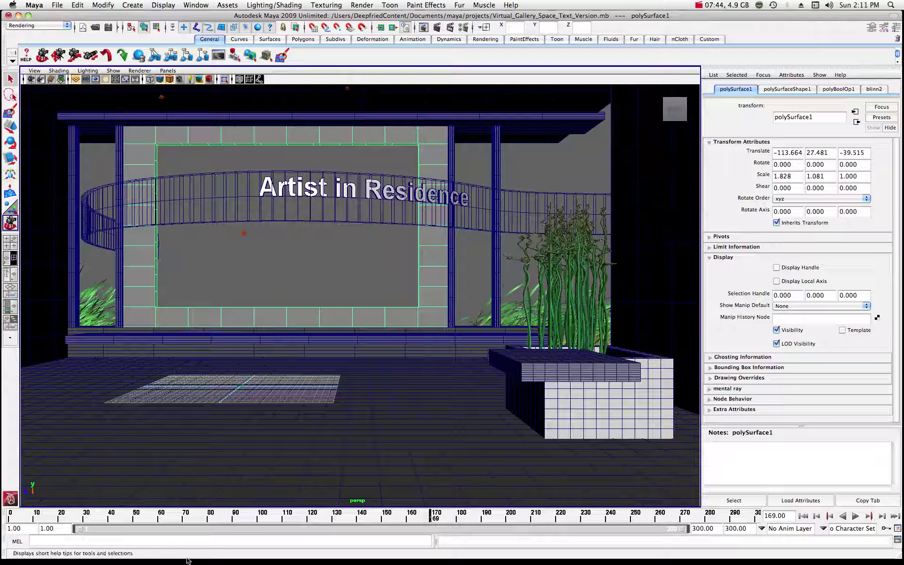
Step: Switch to After Effects and scrub Comp 1 from the start to 0:00:50:21 to review the pictures on the gallery screen
mouse_move(161, 551)
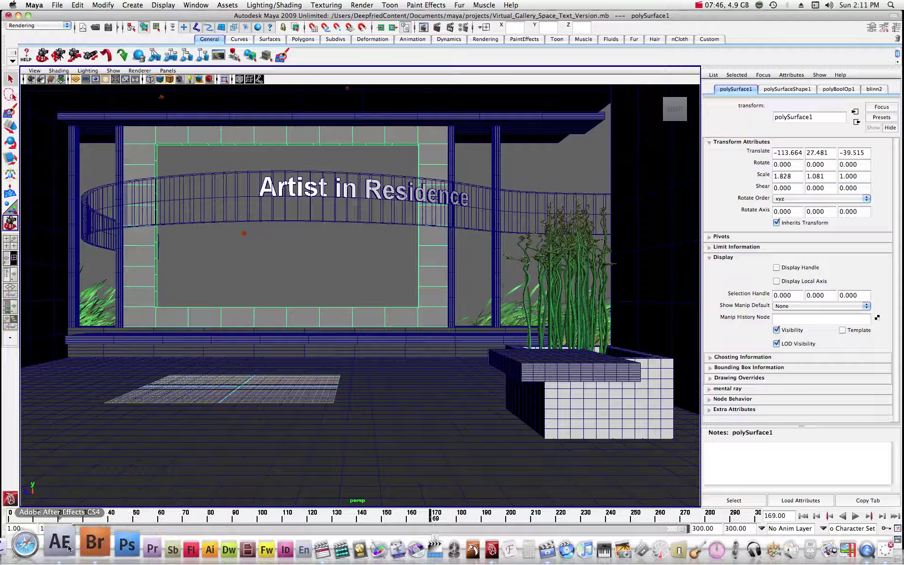
click(26, 548)
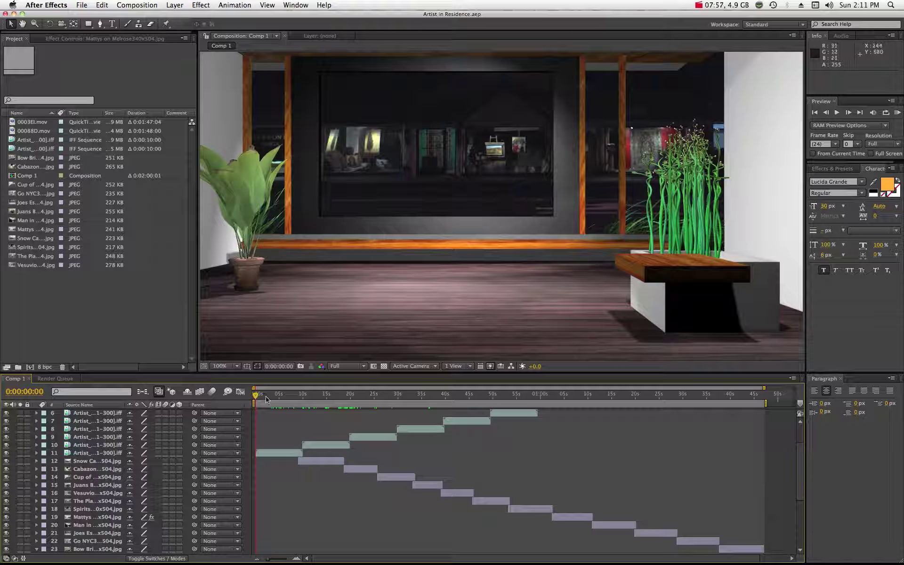
click(295, 398)
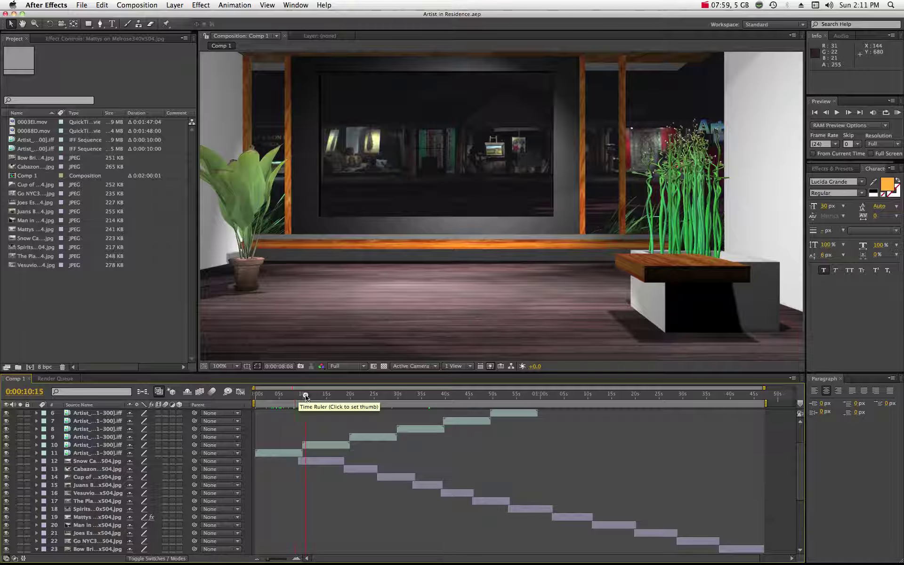
click(317, 396)
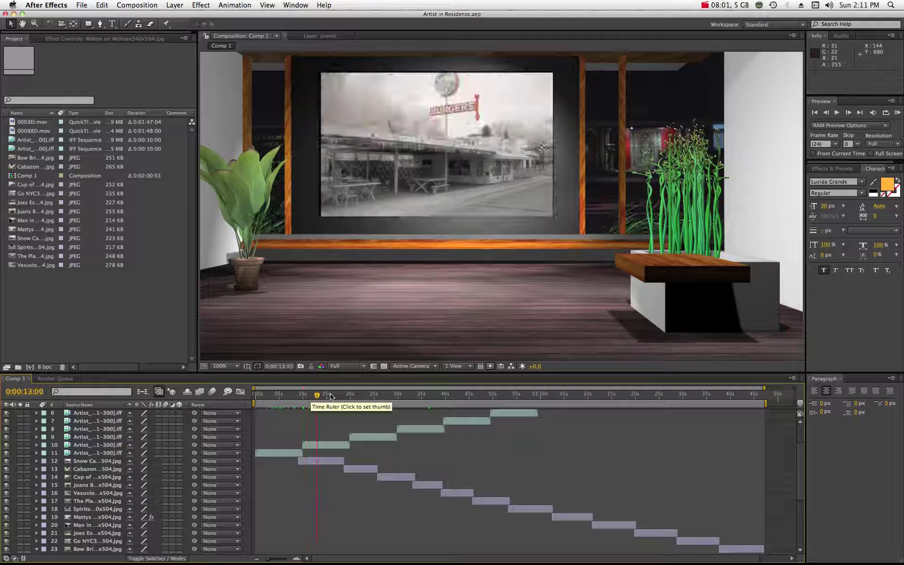
click(331, 396)
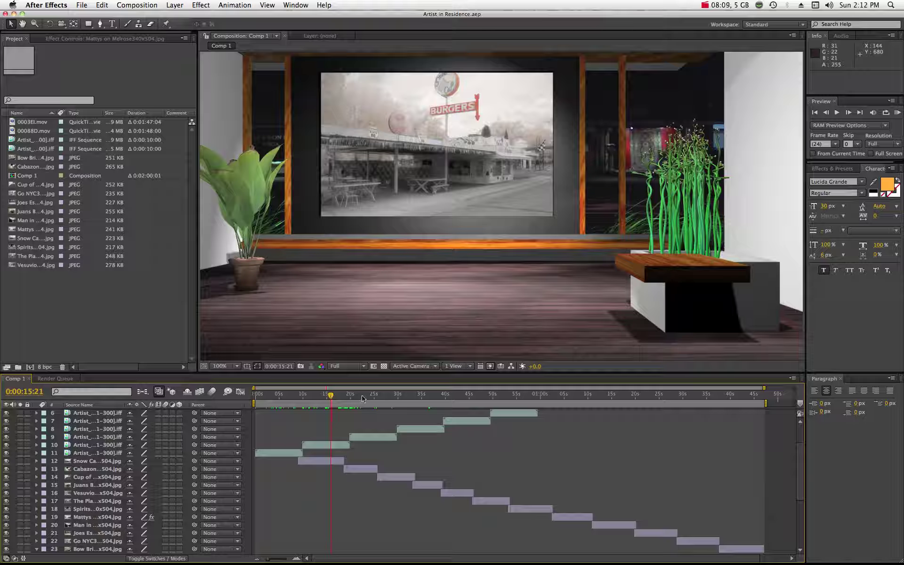
click(362, 396)
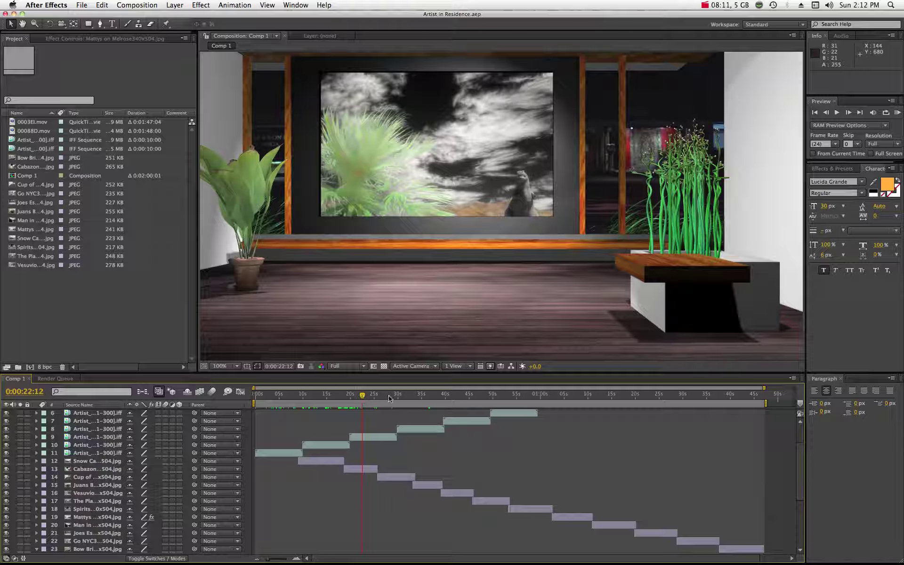
click(407, 396)
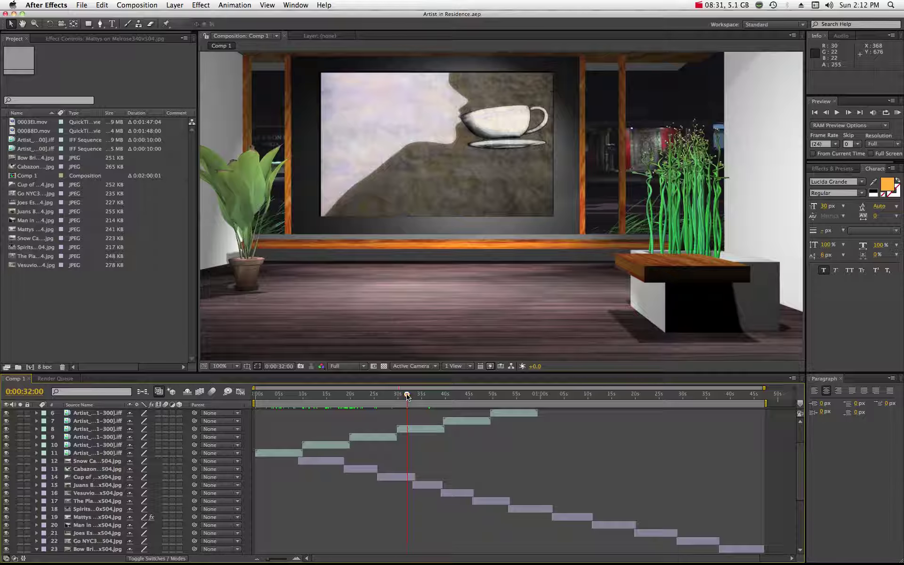
drag(406, 397, 500, 399)
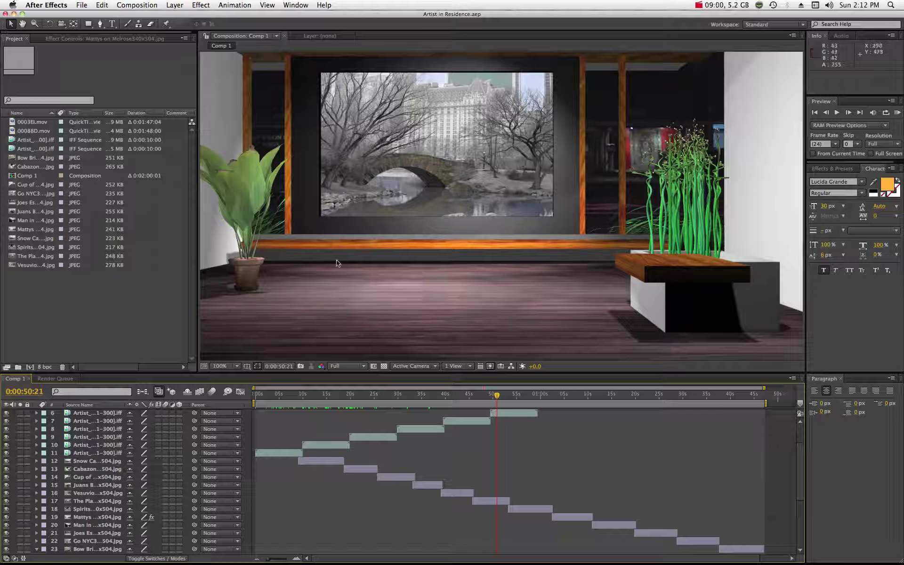
Step: Switch to Final Cut Pro and examine the Stu Artist in Residence clip with its traffic and music audio tracks
mouse_move(424, 560)
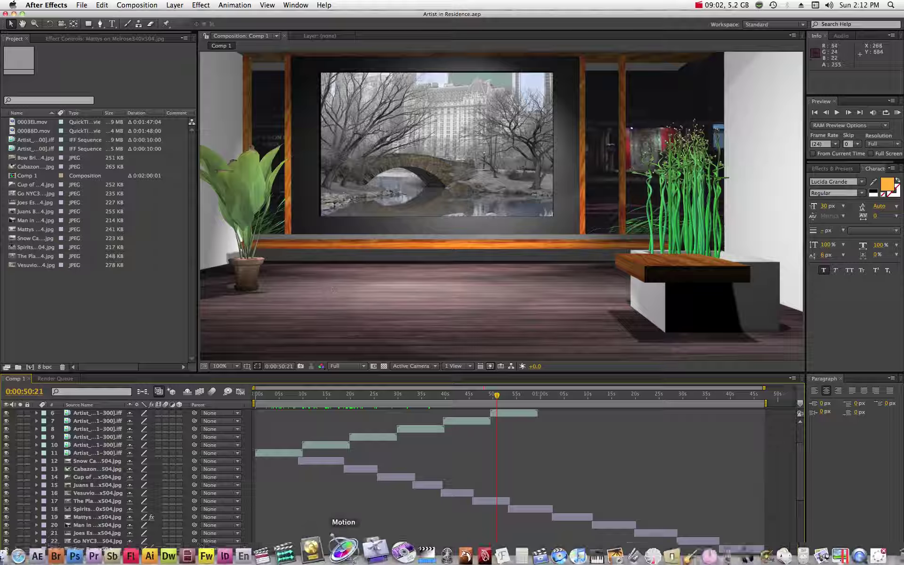
click(285, 546)
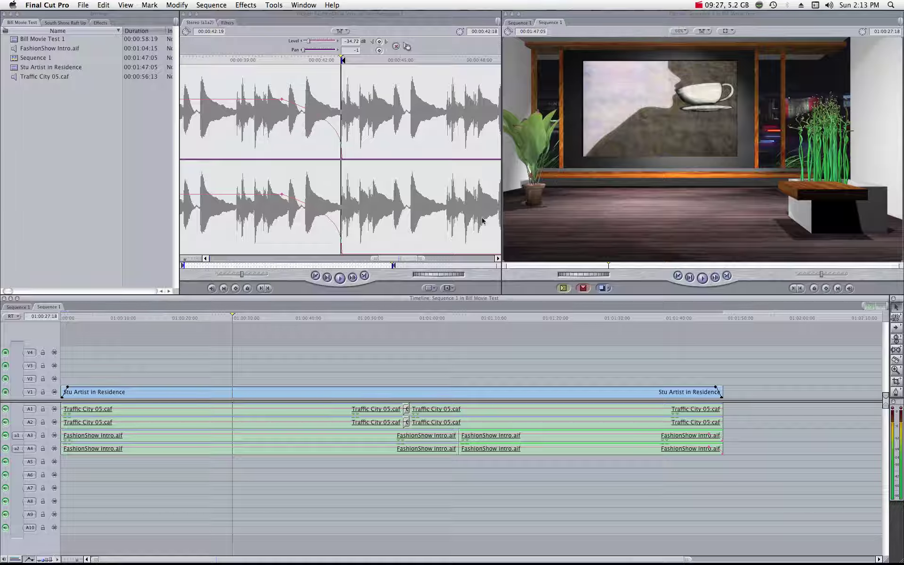
click(76, 186)
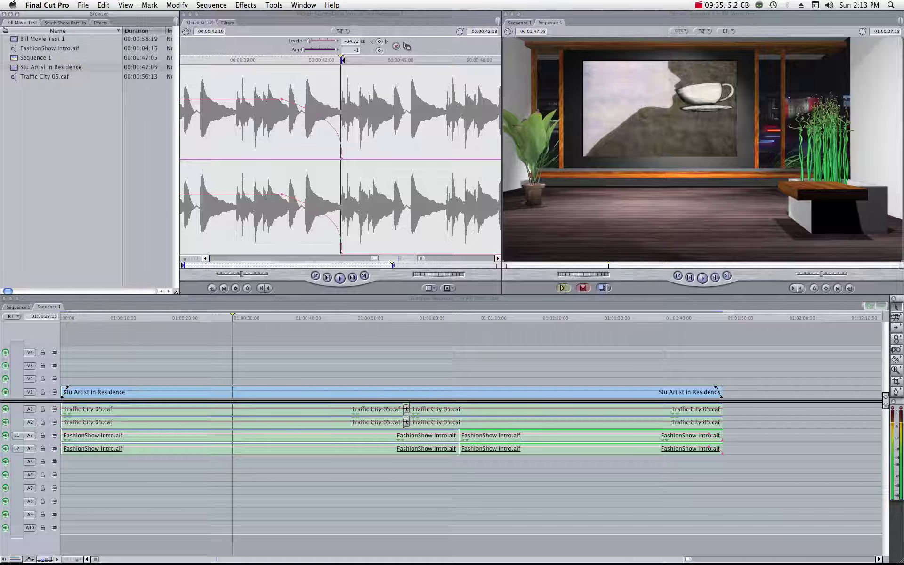
Step: Switch back to Maya and bring the GalleryWithAudioEFXH264.mov movie window over the viewport
mouse_move(903, 94)
mouse_down()
mouse_move(825, 95)
mouse_move(903, 93)
mouse_up()
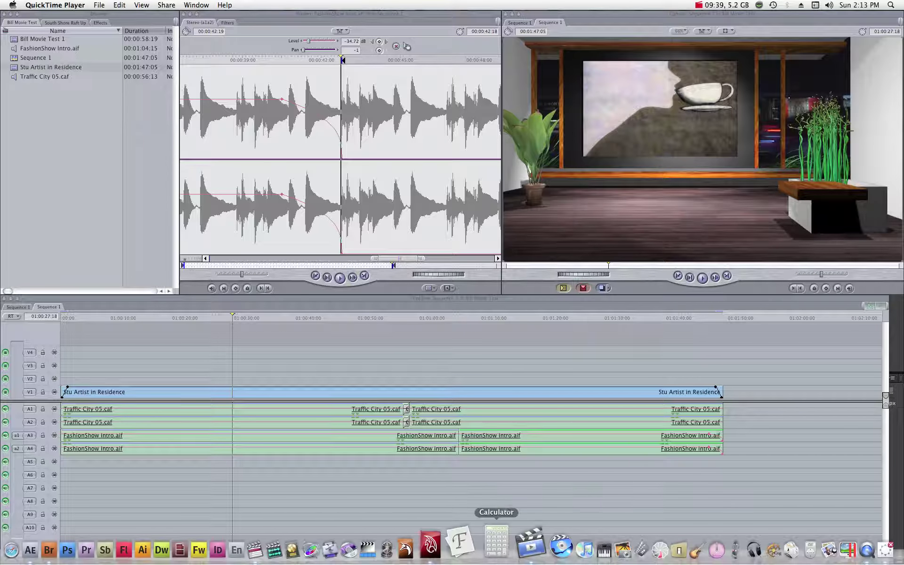
click(457, 529)
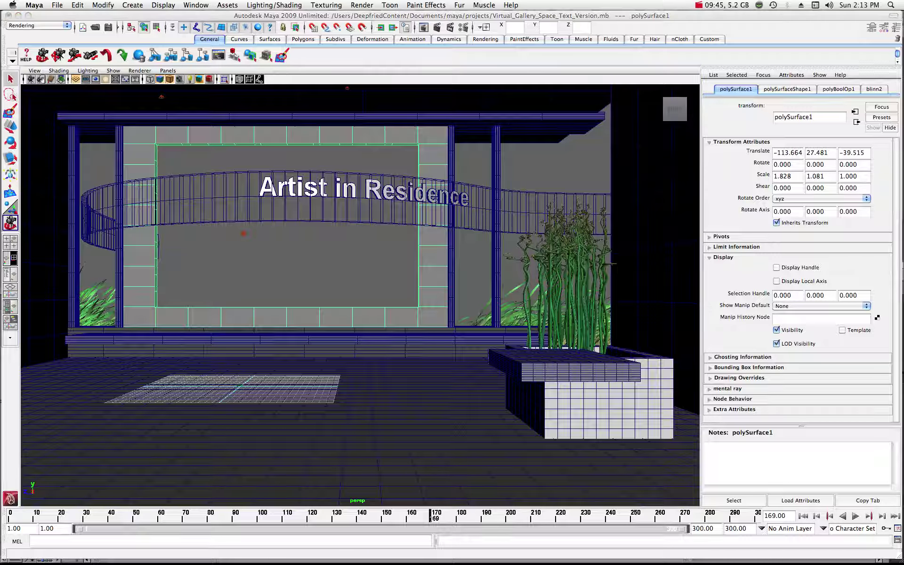
drag(903, 127, 237, 115)
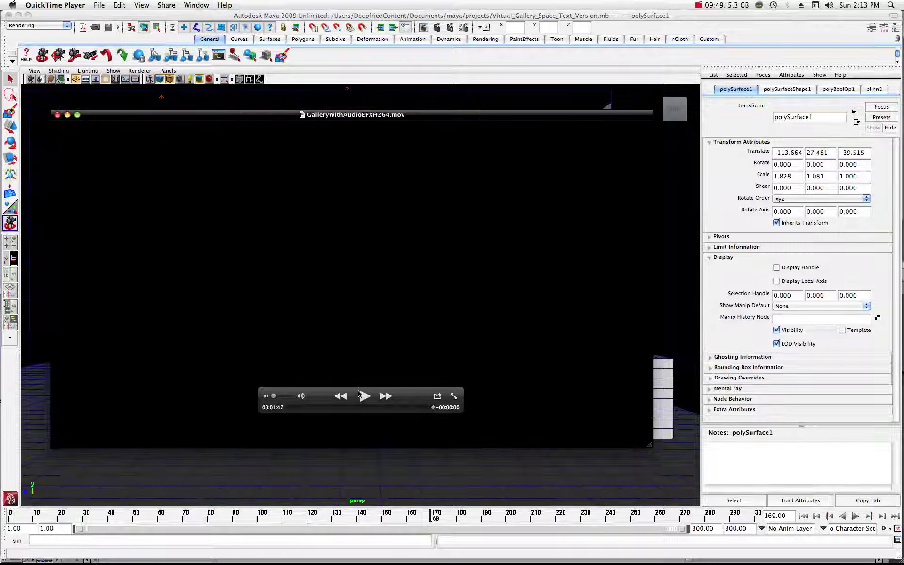
Step: Play the gallery movie, pause it at 00:01:05 and move its window out of view
click(366, 397)
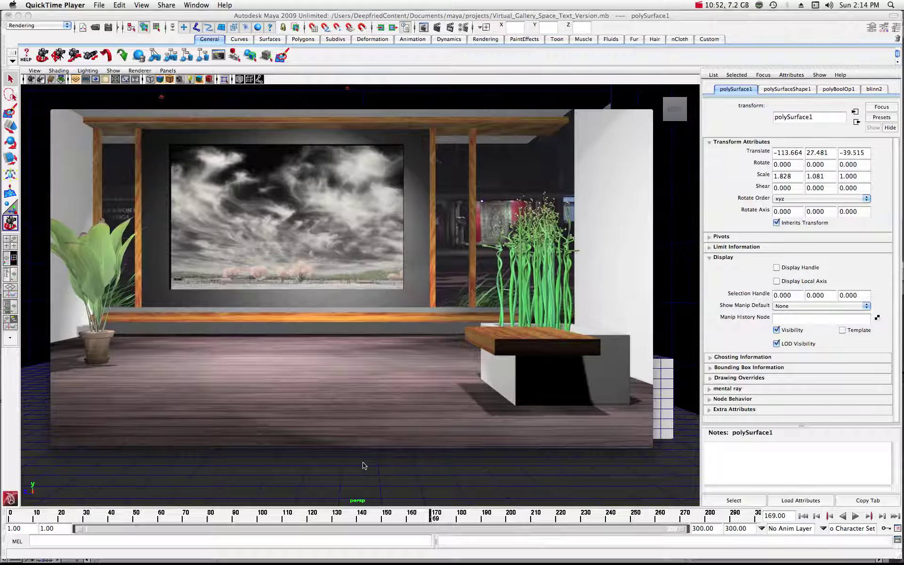
mouse_move(371, 419)
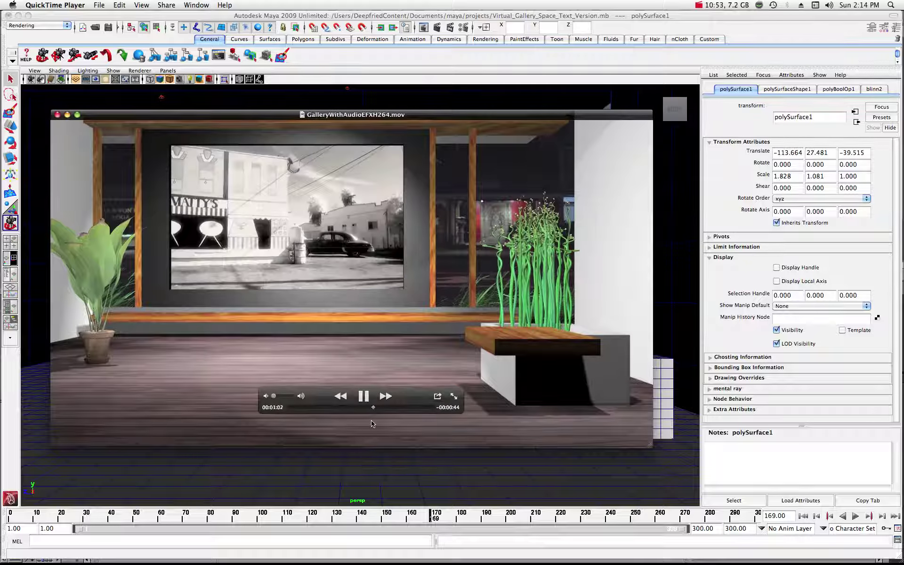
click(363, 396)
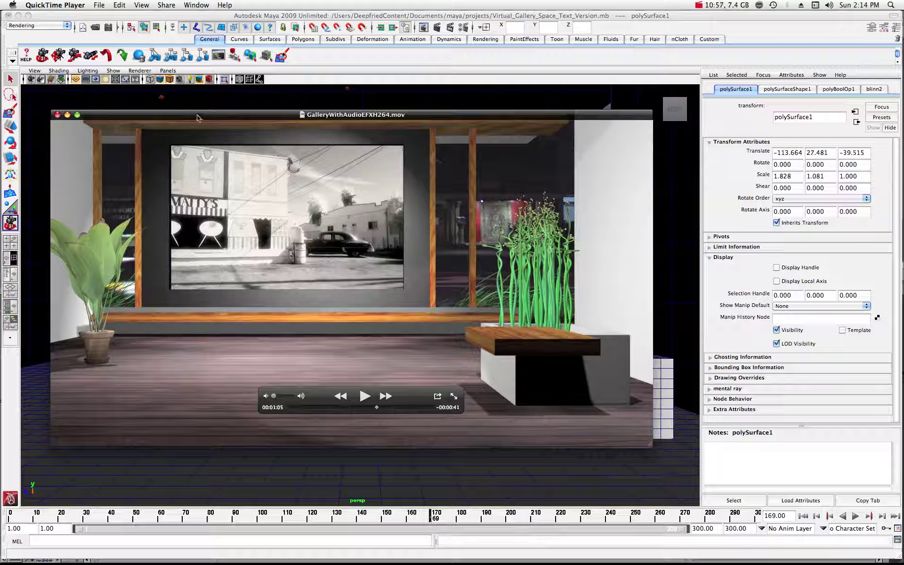
drag(197, 115, 903, 79)
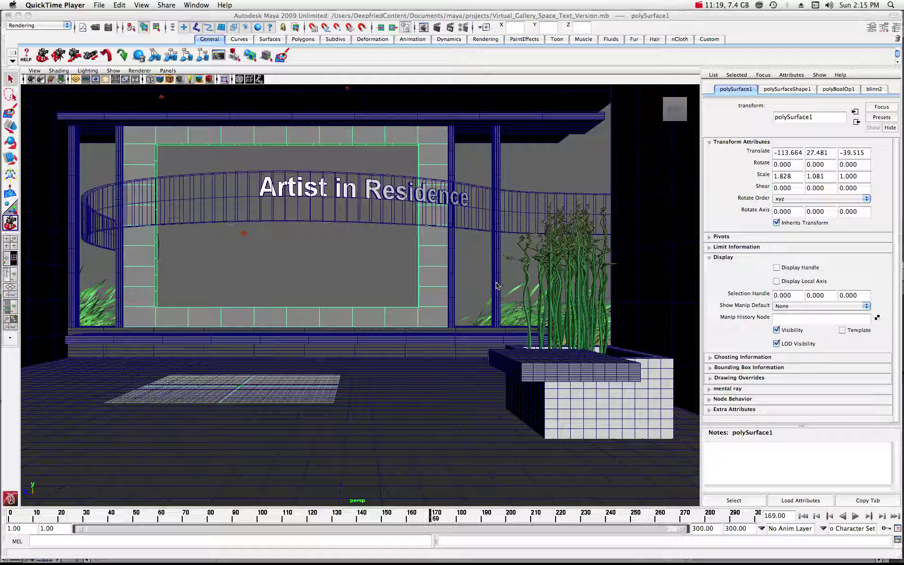
Step: Look through camera1 at the text scene and examine the whole gallery set from the front and the back
click(169, 71)
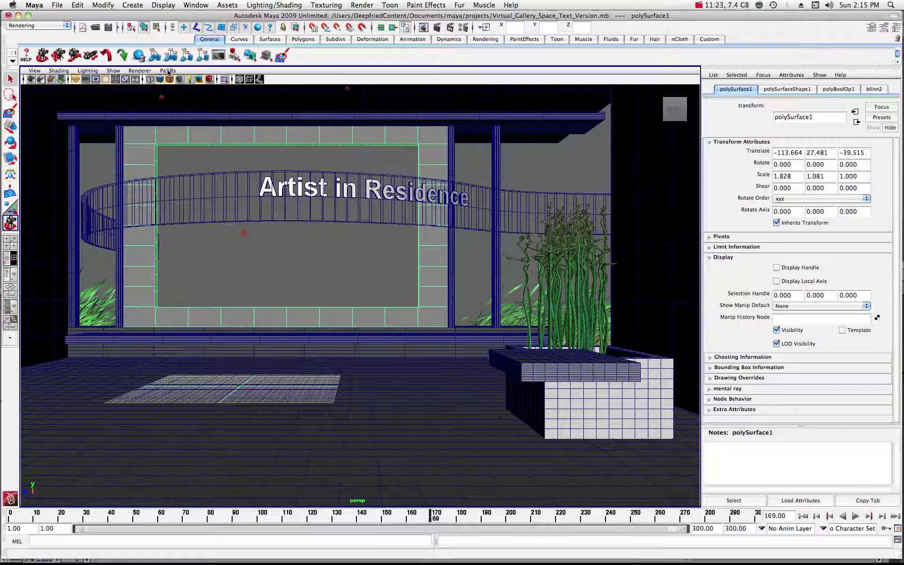
click(168, 71)
mouse_move(224, 80)
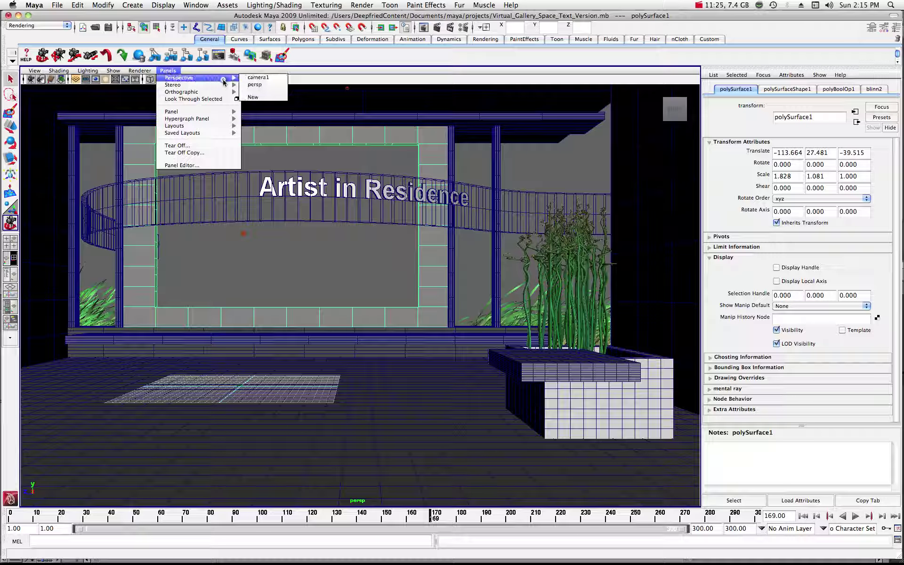
click(256, 77)
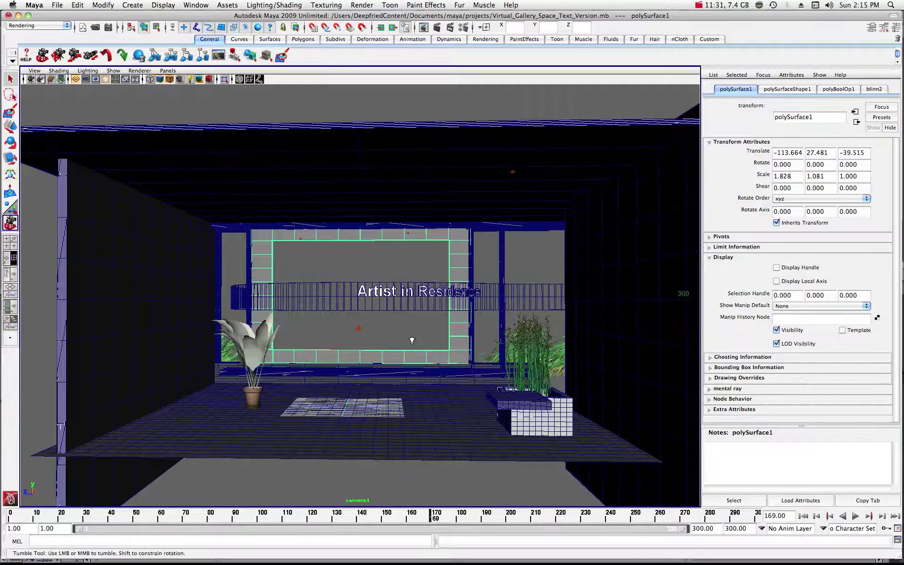
scroll(412, 340, down, 5)
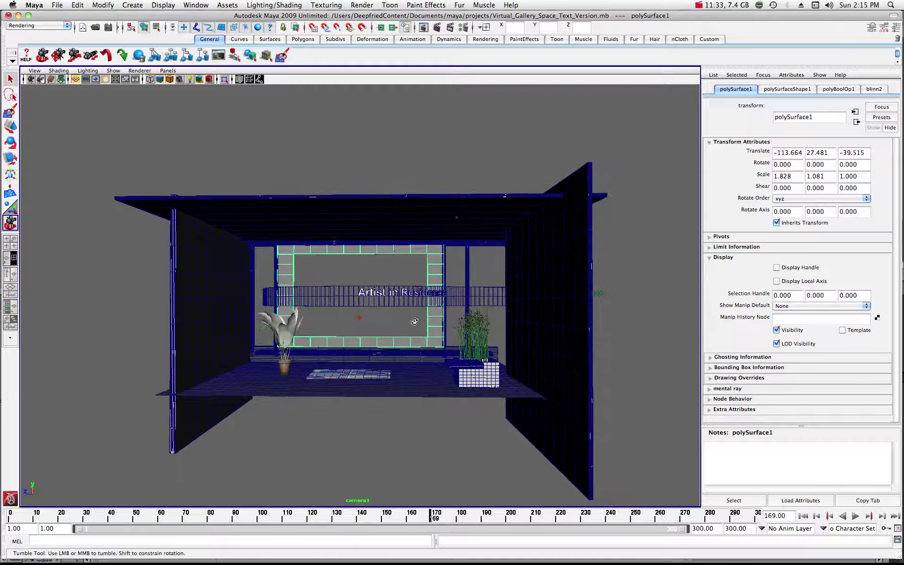
drag(414, 322, 239, 324)
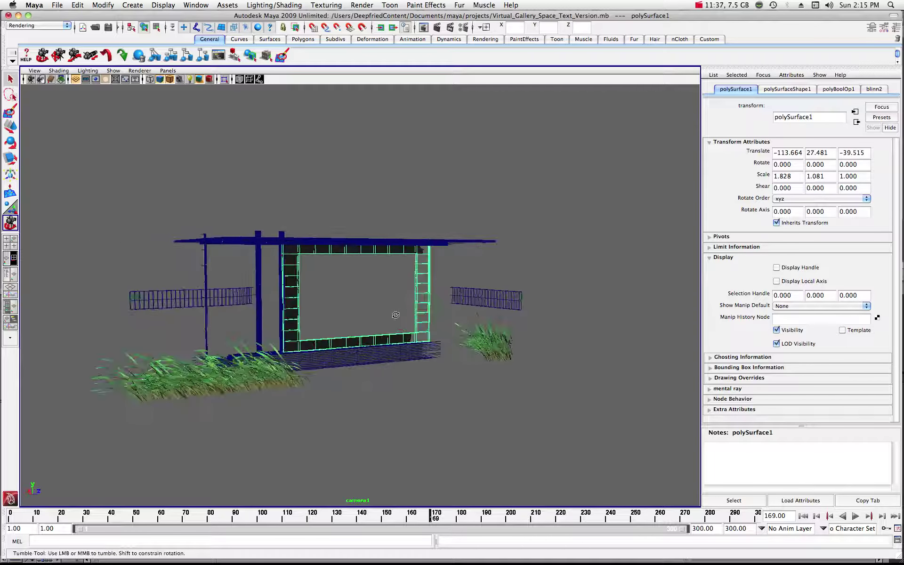
drag(395, 315, 415, 304)
drag(506, 304, 399, 300)
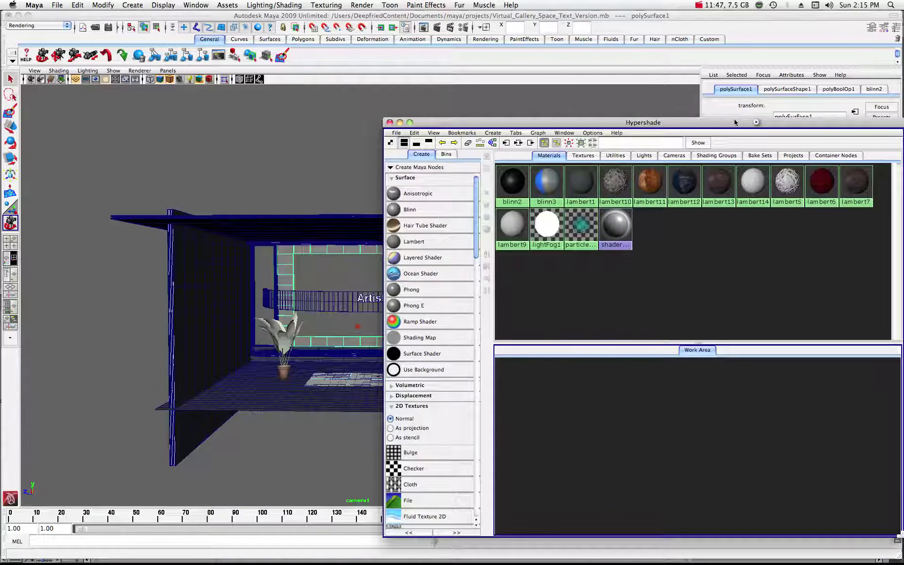
Step: Place the Hypershade over the viewport, select the blinn3 material and examine its ramp1 color texture
drag(743, 121, 536, 99)
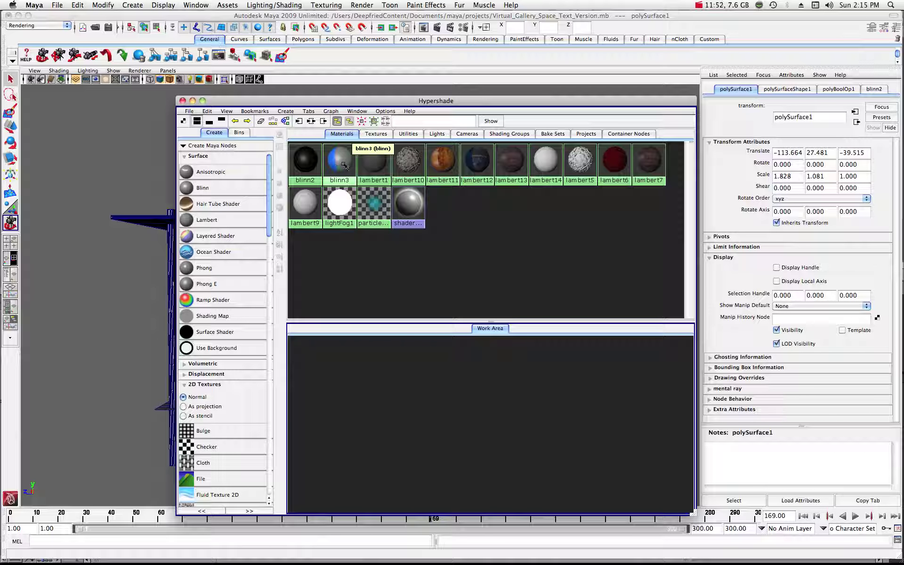
drag(326, 100, 517, 99)
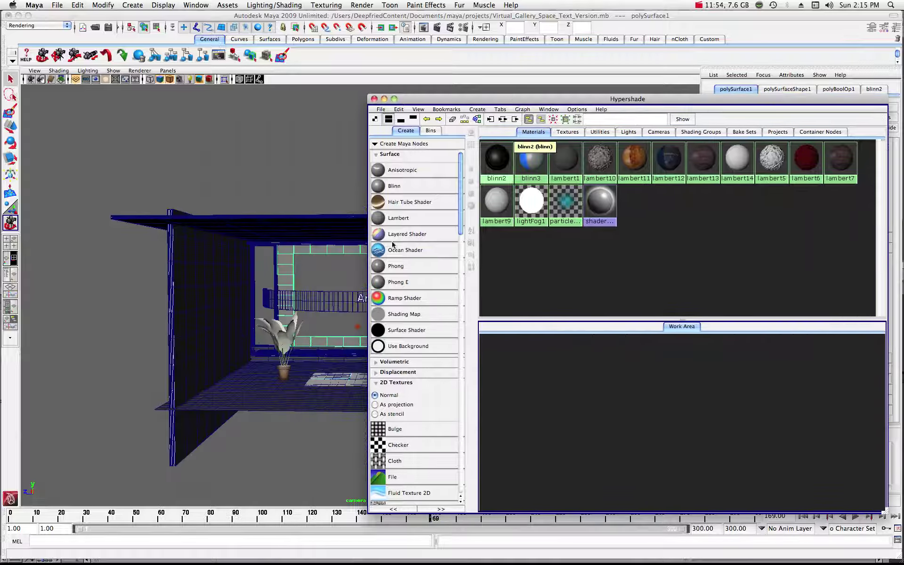
click(533, 166)
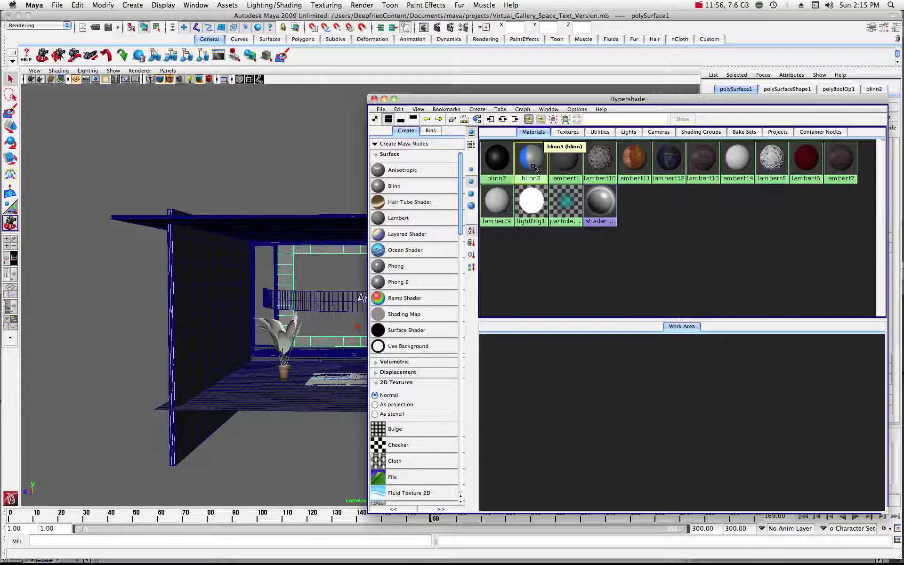
drag(566, 98, 350, 90)
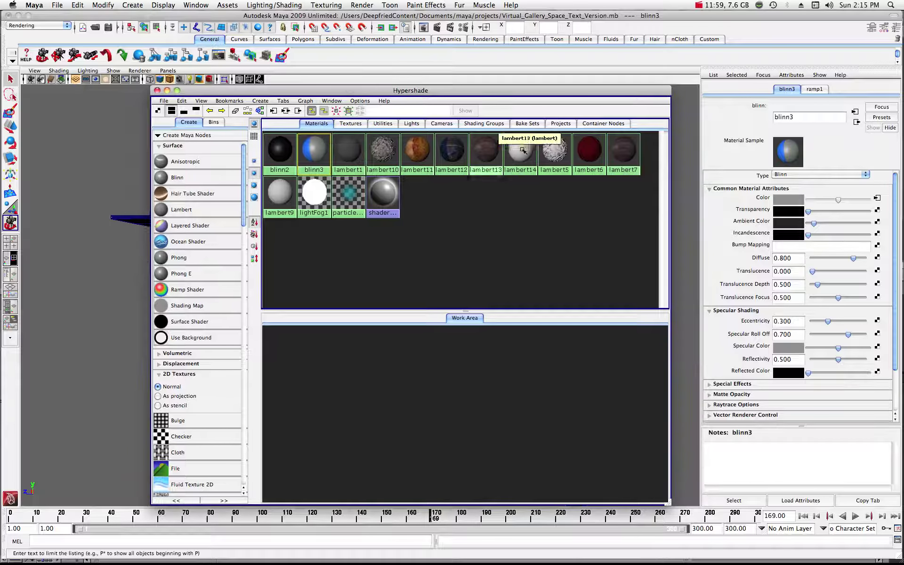
click(815, 90)
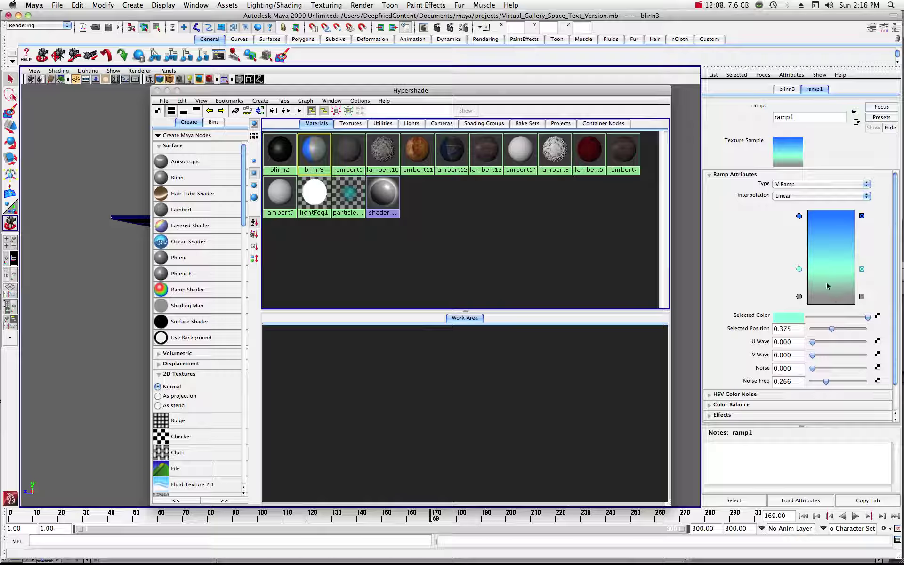
click(469, 92)
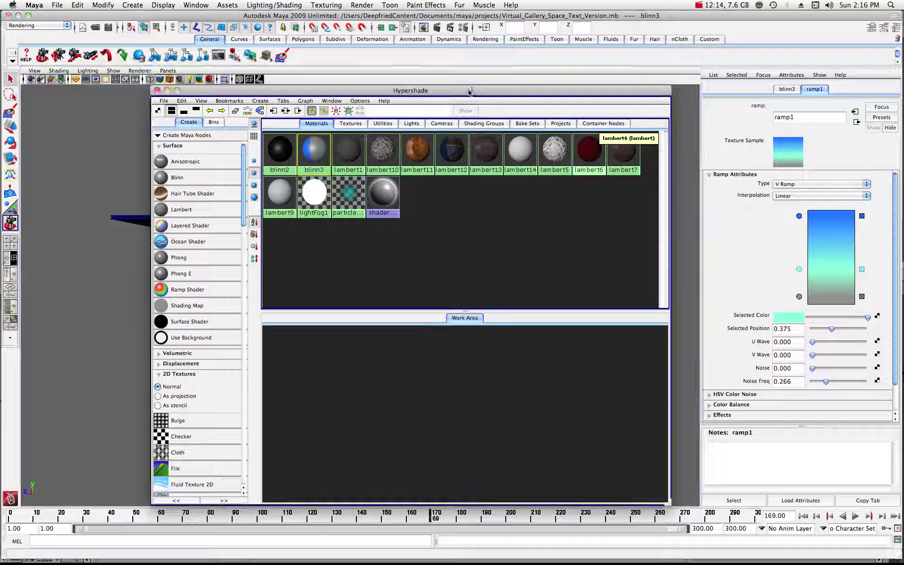
click(468, 91)
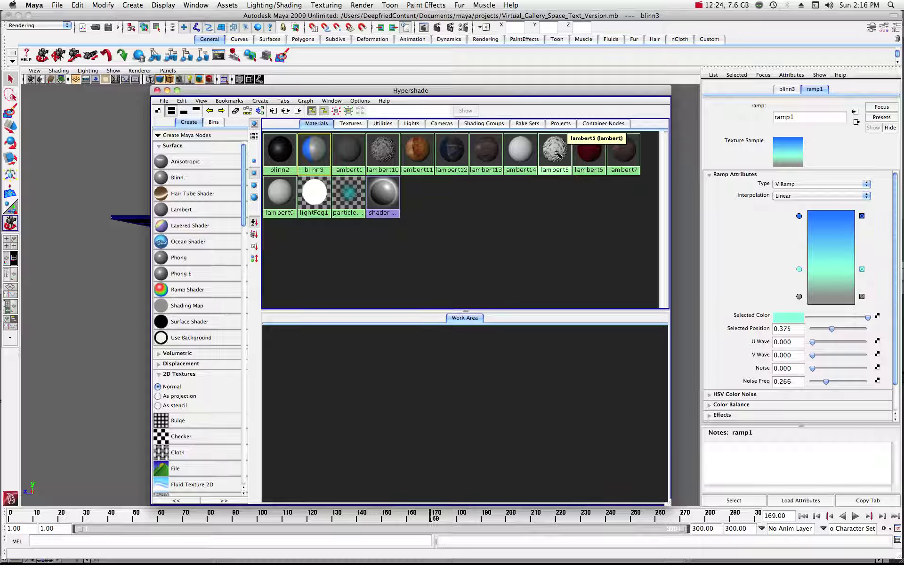
Step: Move the Hypershade window out of view and show the gallery through the persp camera
drag(350, 93, 903, 97)
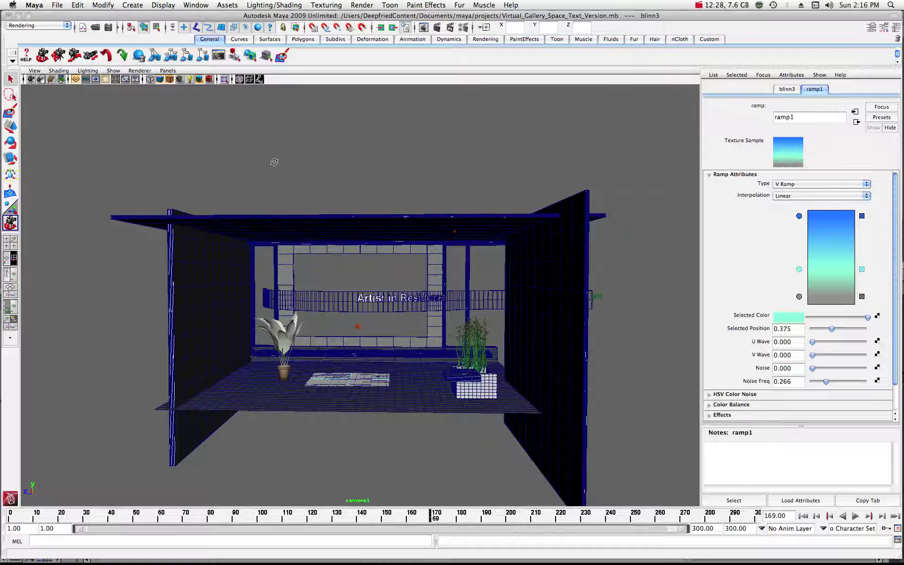
click(168, 70)
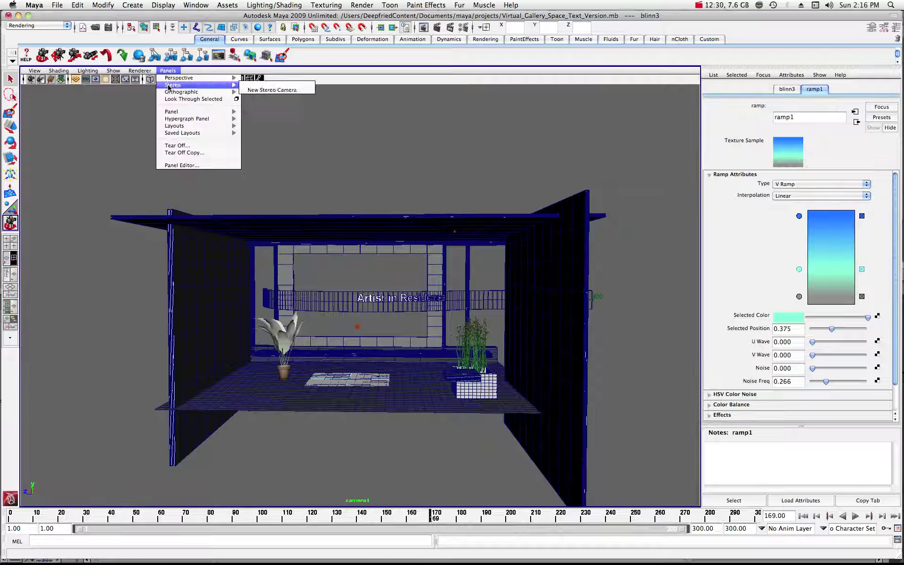
mouse_move(206, 82)
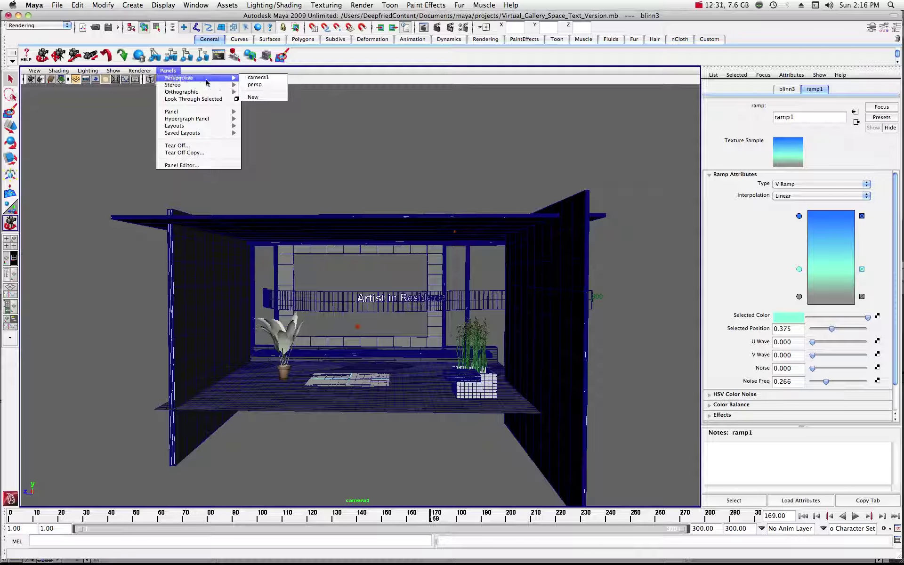
click(254, 85)
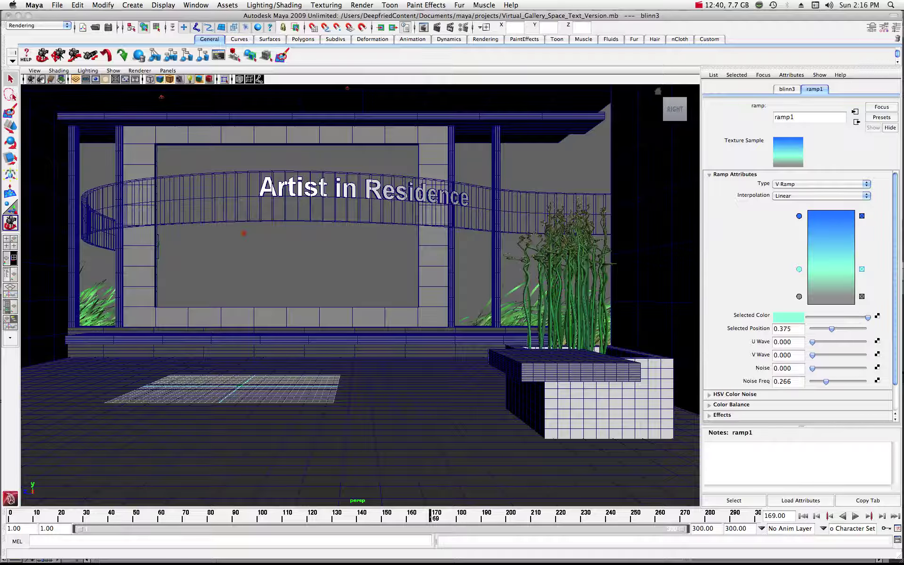
Step: Bring the Render View over the viewport, examine the rendered gallery frame and move the window out of view
click(883, 419)
drag(367, 99, 380, 102)
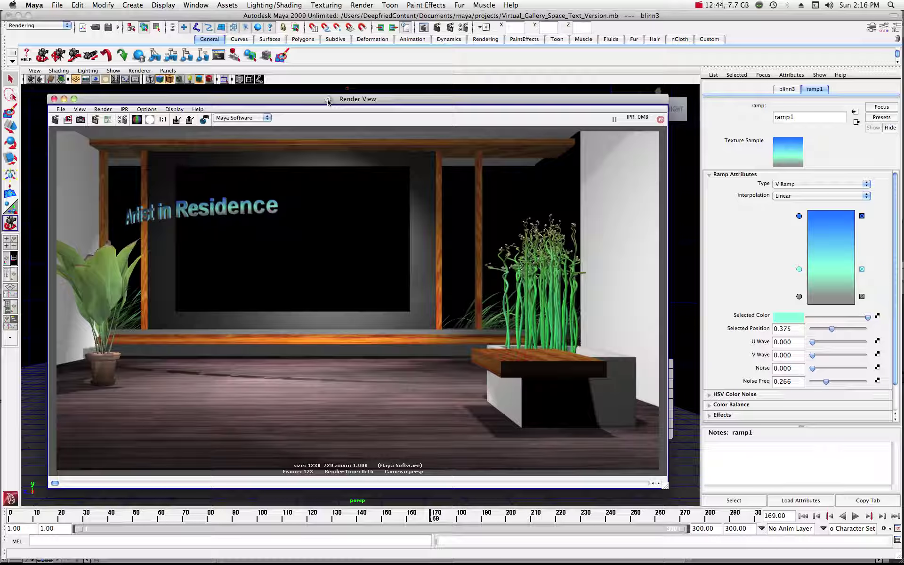
drag(328, 102, 903, 85)
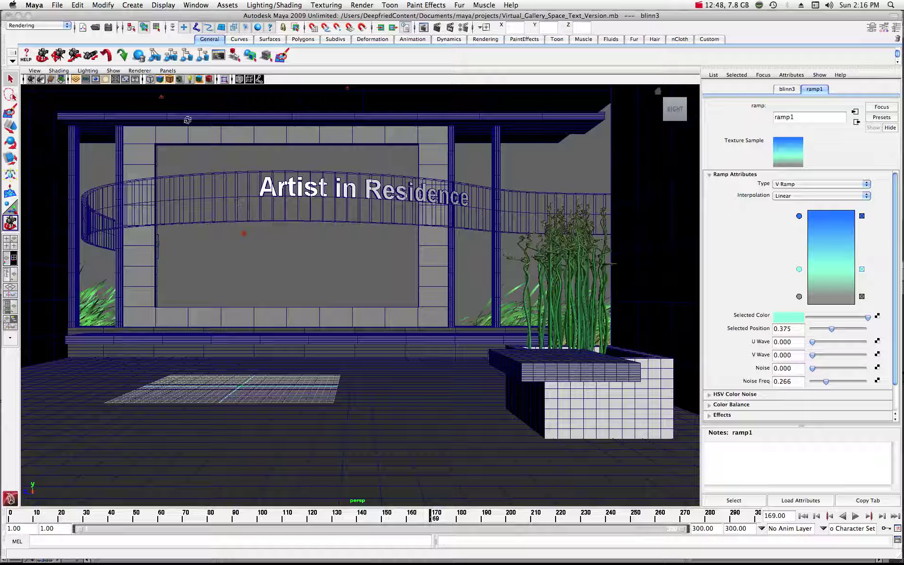
Step: Display the persp view with all scene lights, High Quality Rendering and textures
click(190, 80)
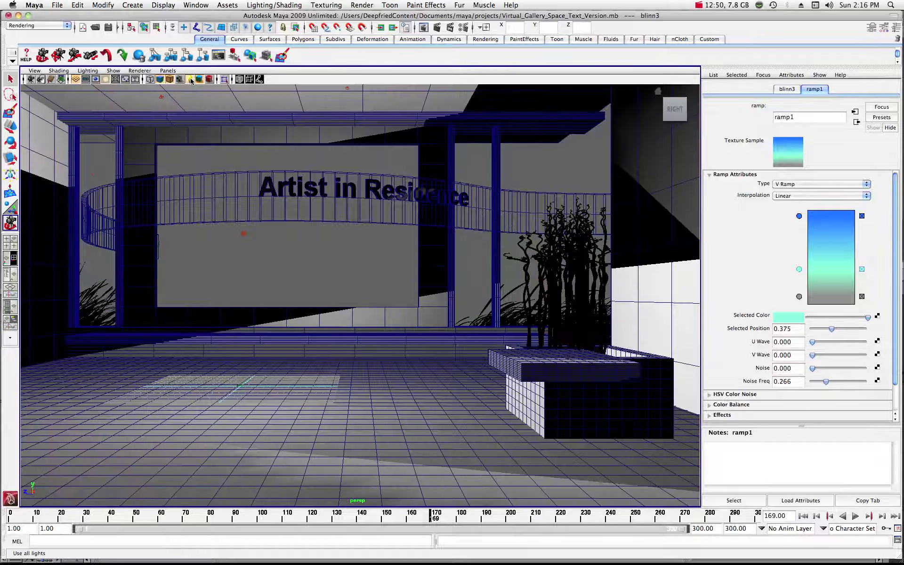
click(141, 73)
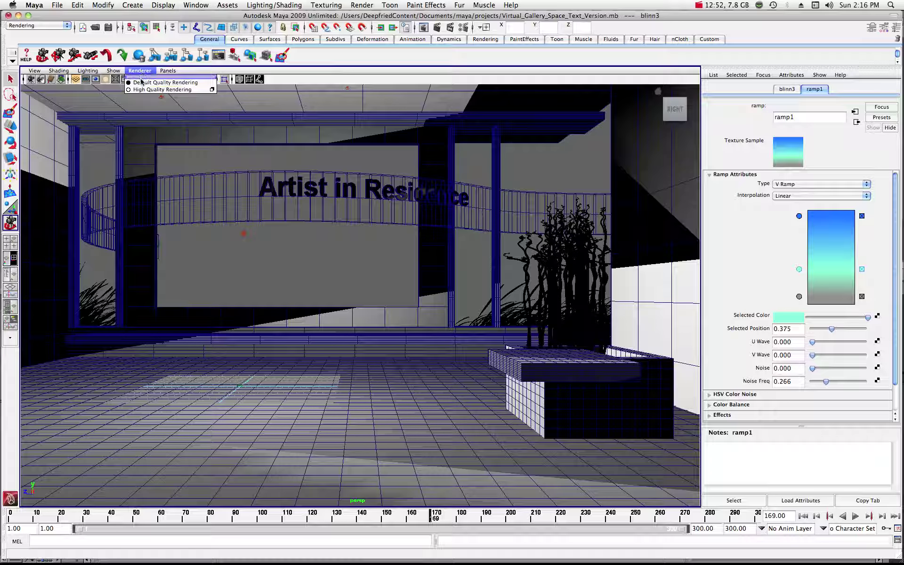
click(139, 92)
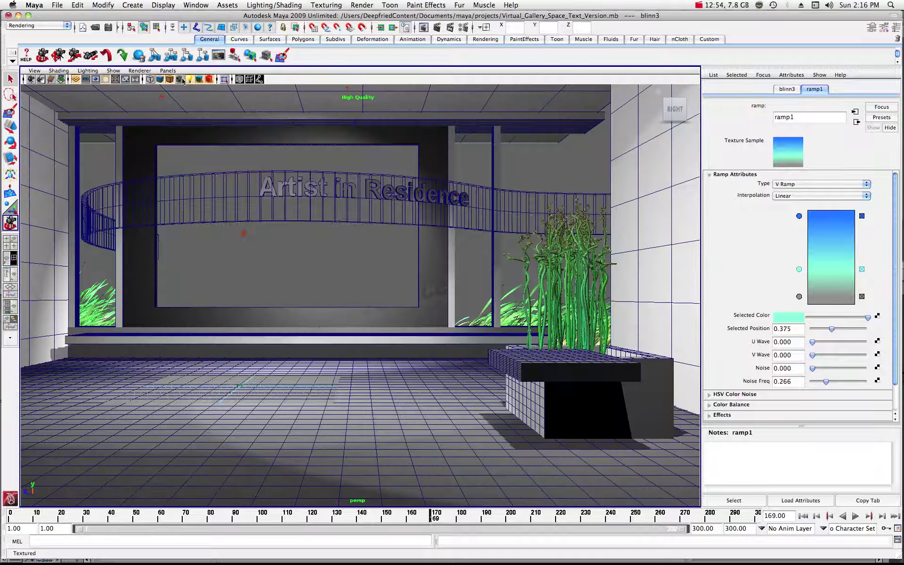
click(179, 80)
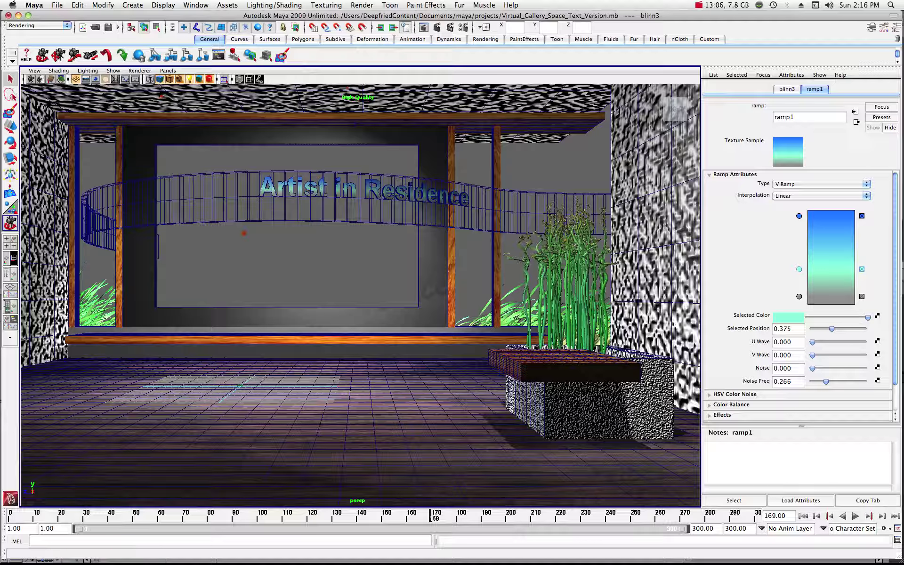
Step: Compare the textured viewport with the software render in the Render View and move that window away again
drag(903, 115, 285, 96)
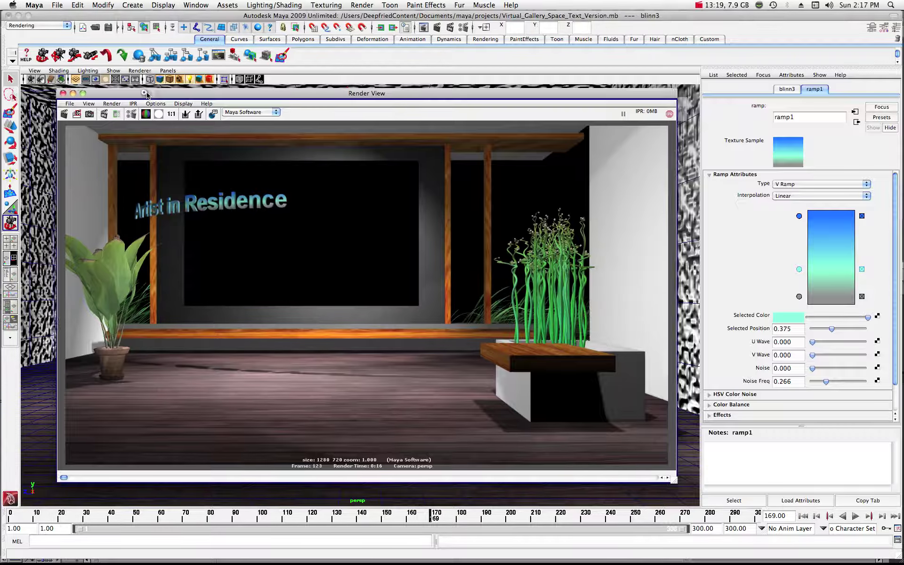
drag(144, 94, 902, 96)
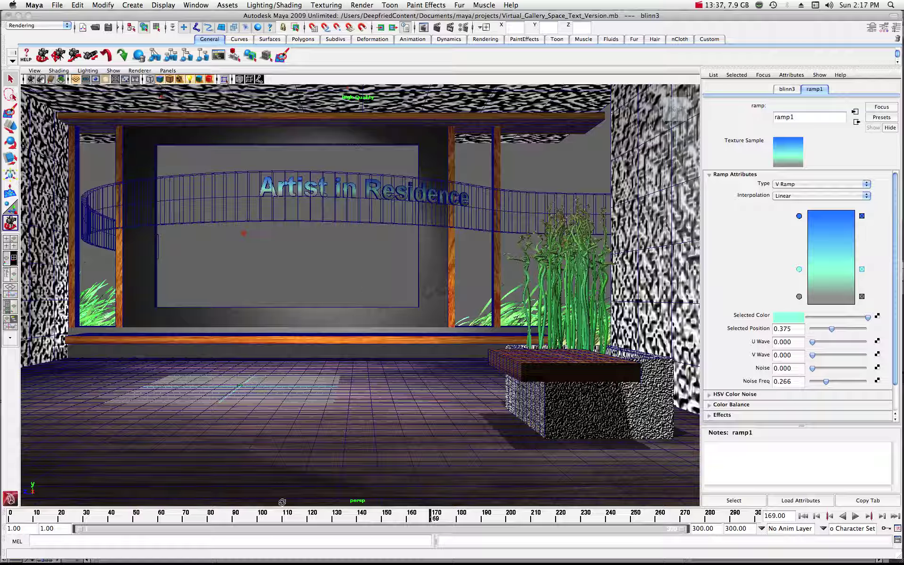
Step: Scrub and play the Artist in Residence text animation along its curved path, stopping at frame 176
click(285, 515)
drag(216, 515, 135, 518)
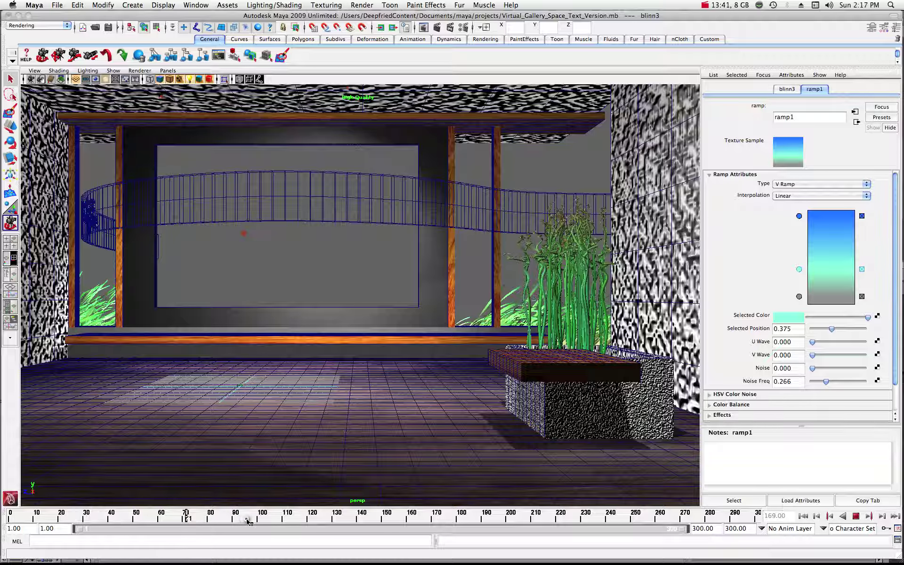
click(284, 515)
drag(329, 512, 448, 516)
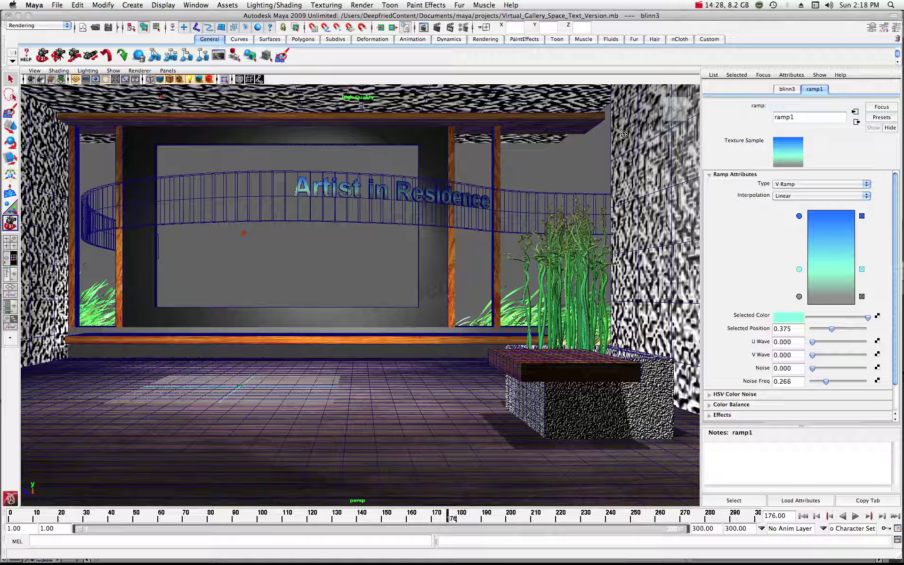
click(700, 6)
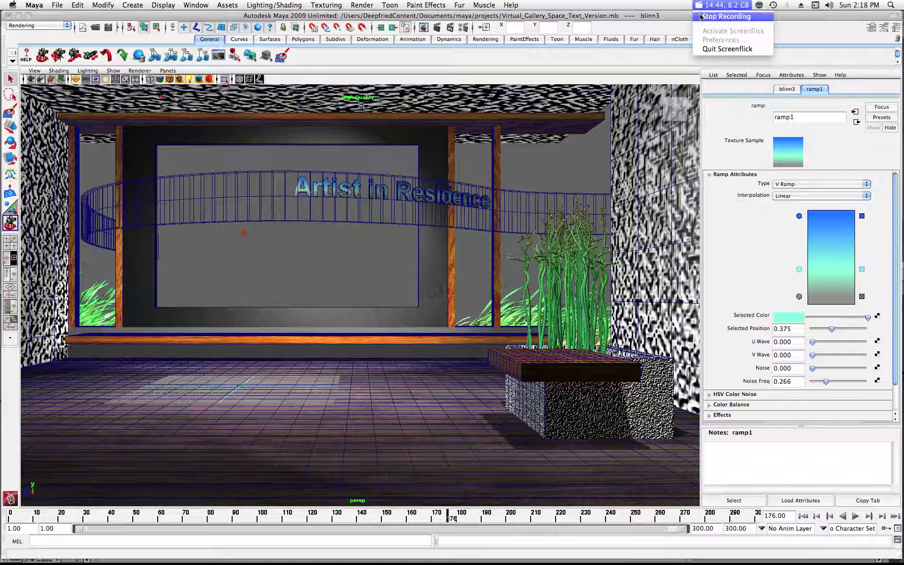